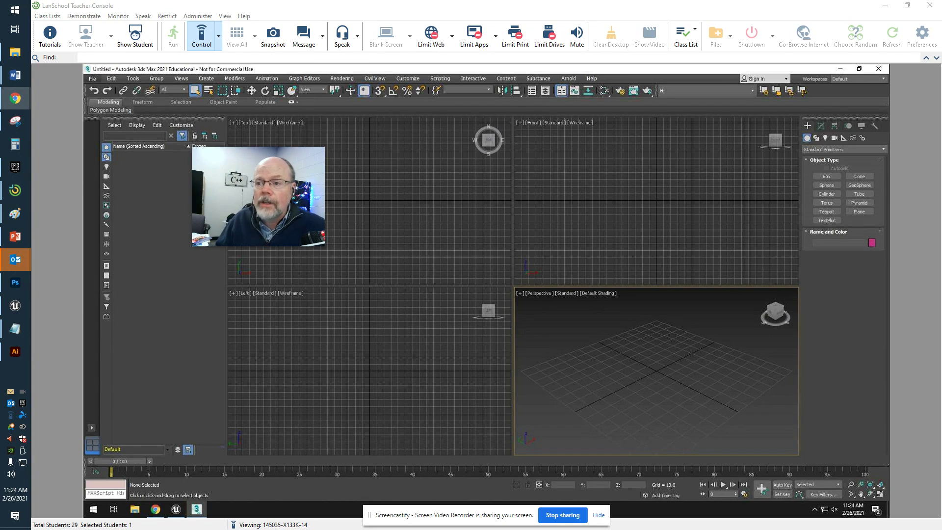
Open the army_compound scene from the 3dsMaxProjects folder and continue past the missing external files list.
key("alt+f")
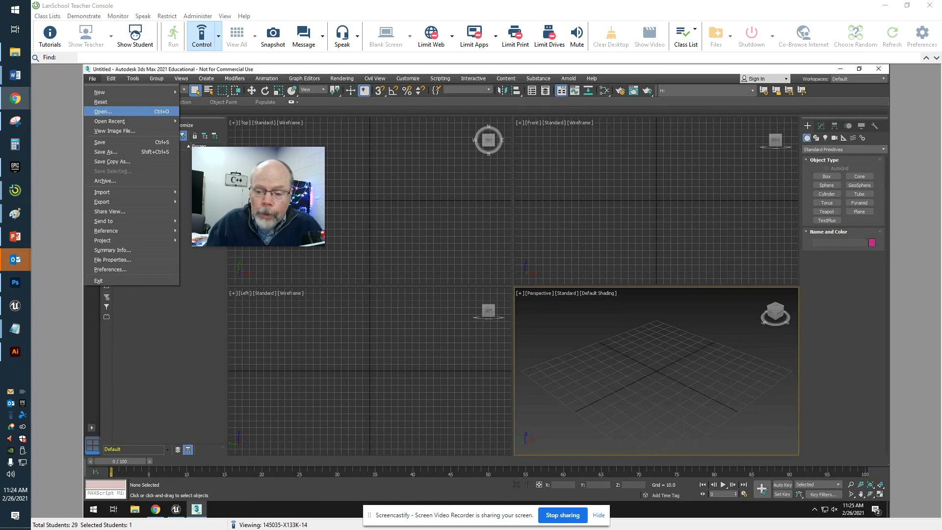
key("Return")
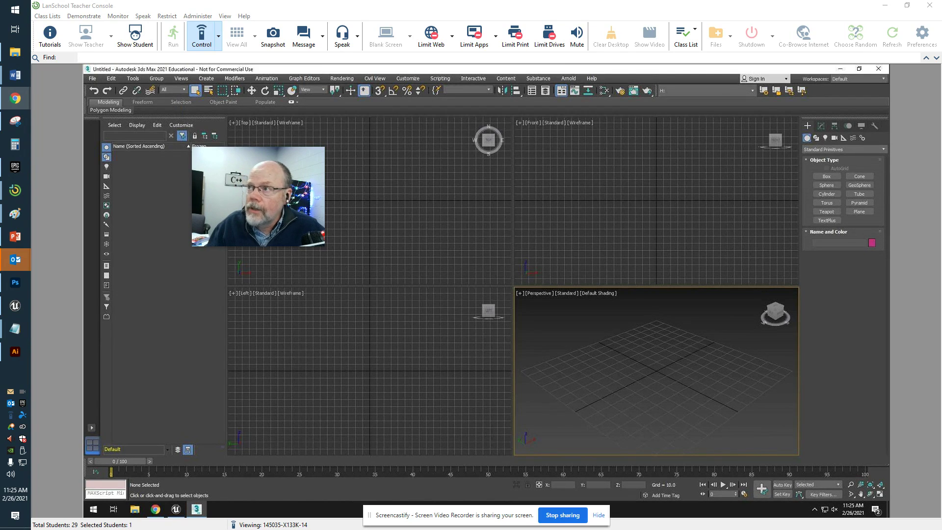
key("Return")
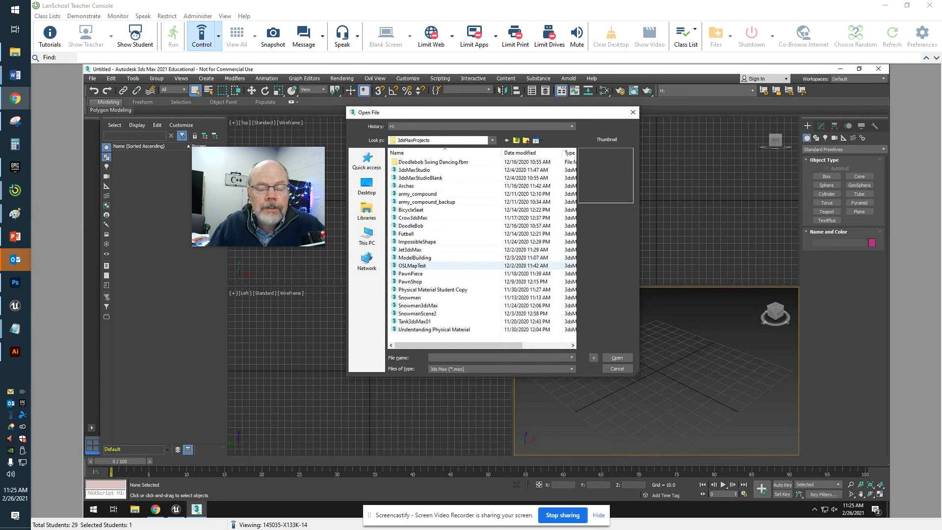
double_click(417, 194)
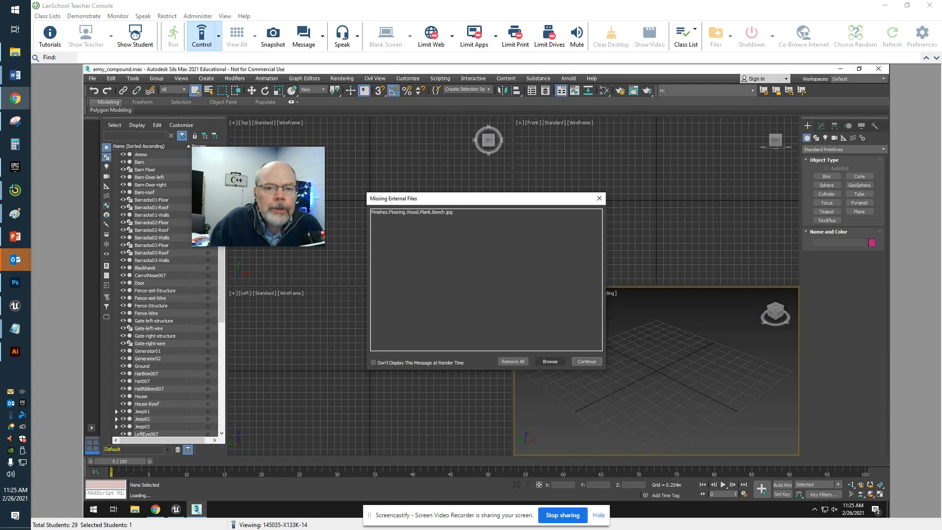
key("Return")
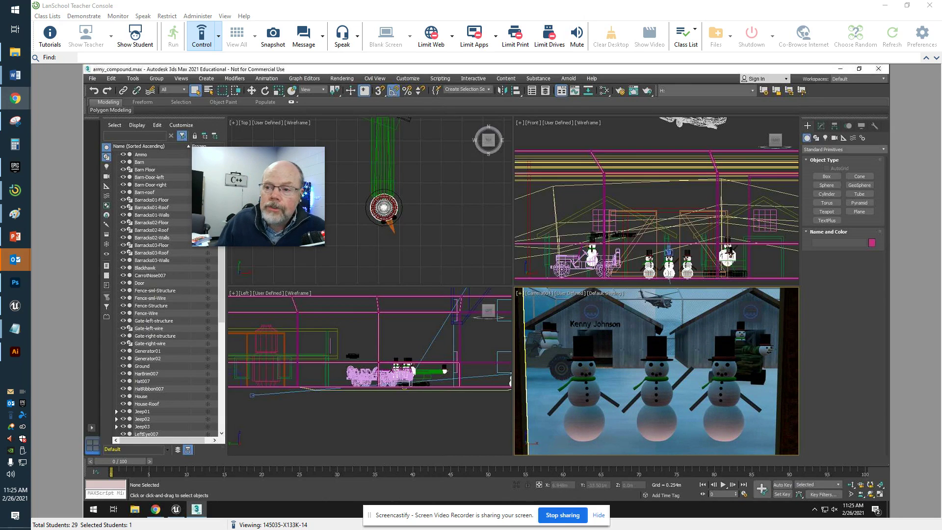
Examine the compound scene in the maximized camera viewport, then restore the four-viewport layout.
left_click(518, 293)
left_click(540, 301)
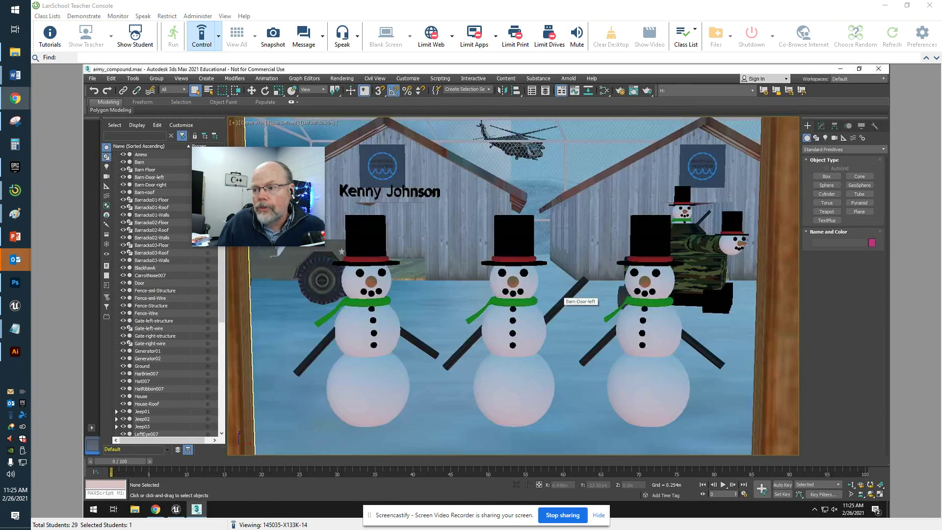
right_click(634, 323)
mouse_move(596, 308)
key("Escape")
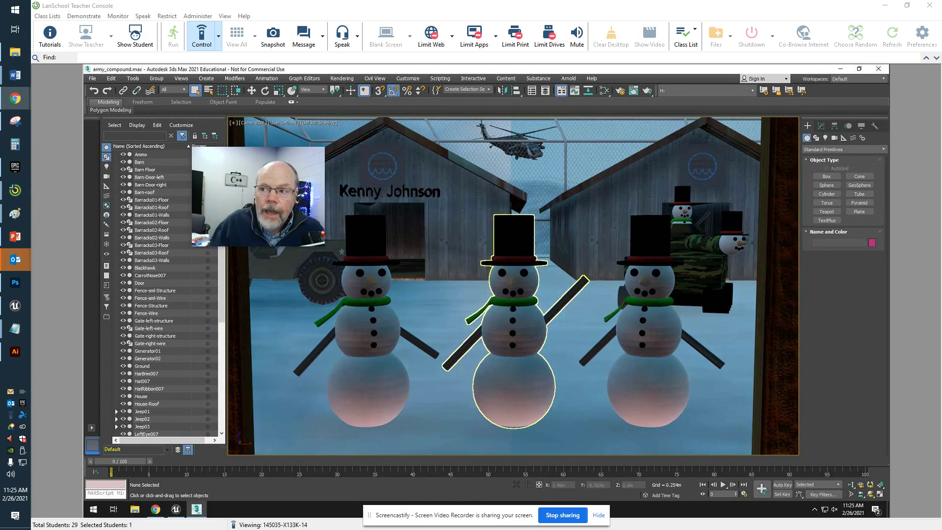
left_click(595, 258)
left_click_drag(596, 255, 602, 266)
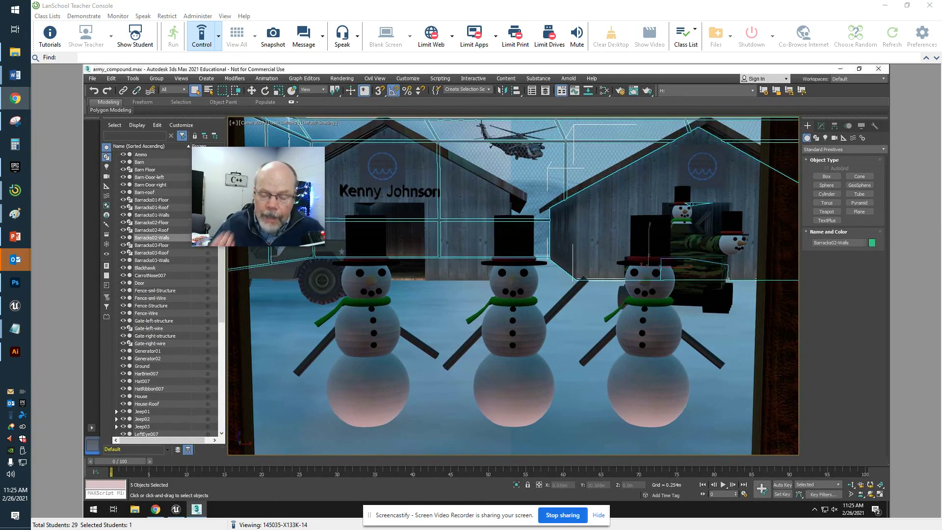
left_click(547, 189)
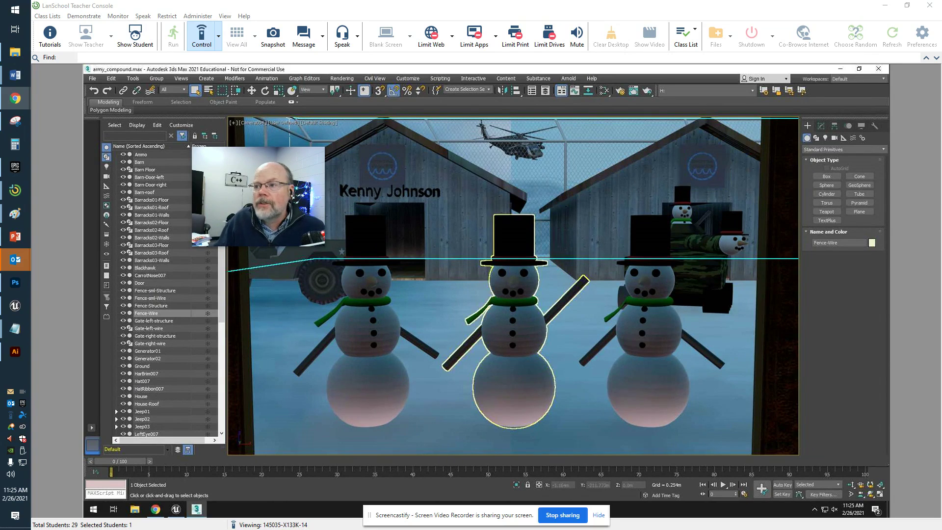
left_click(233, 122)
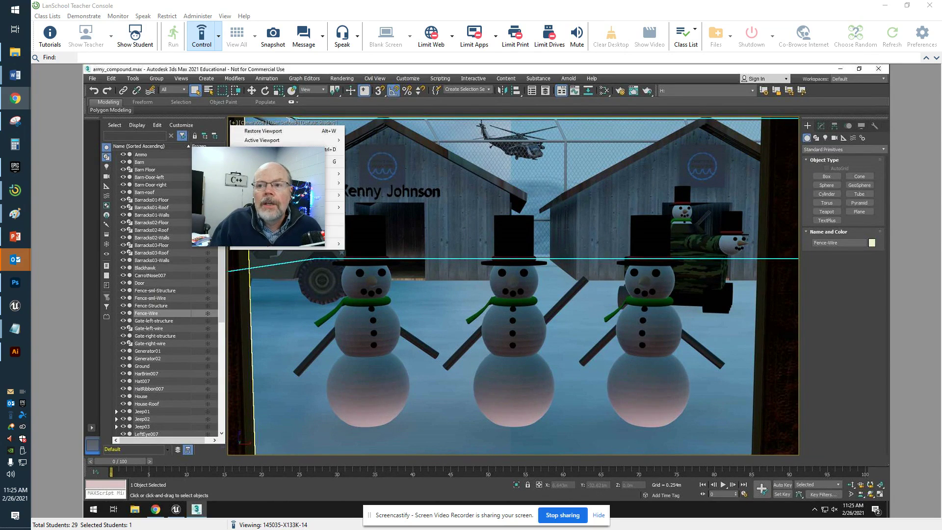
left_click(263, 131)
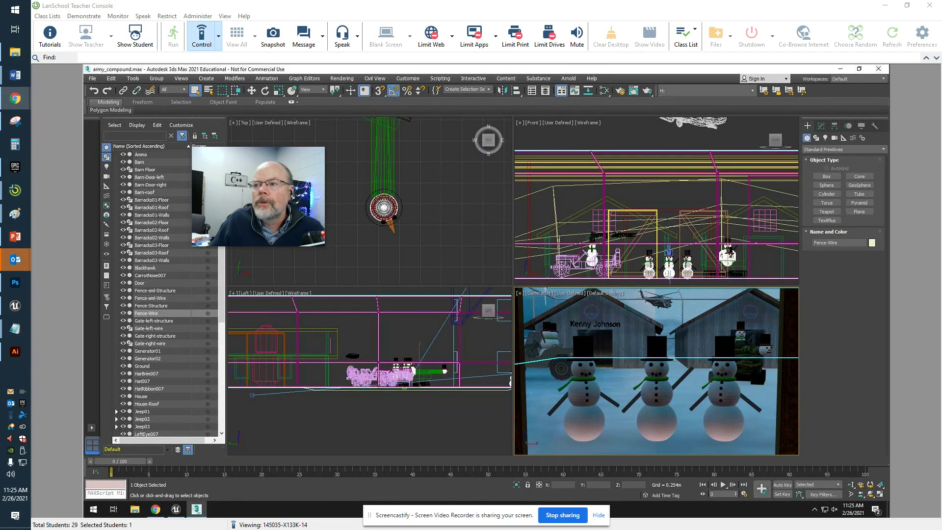
Change the Top viewport to a Perspective view and maximize it to show the whole compound from above at an angle.
left_click(244, 123)
key("p")
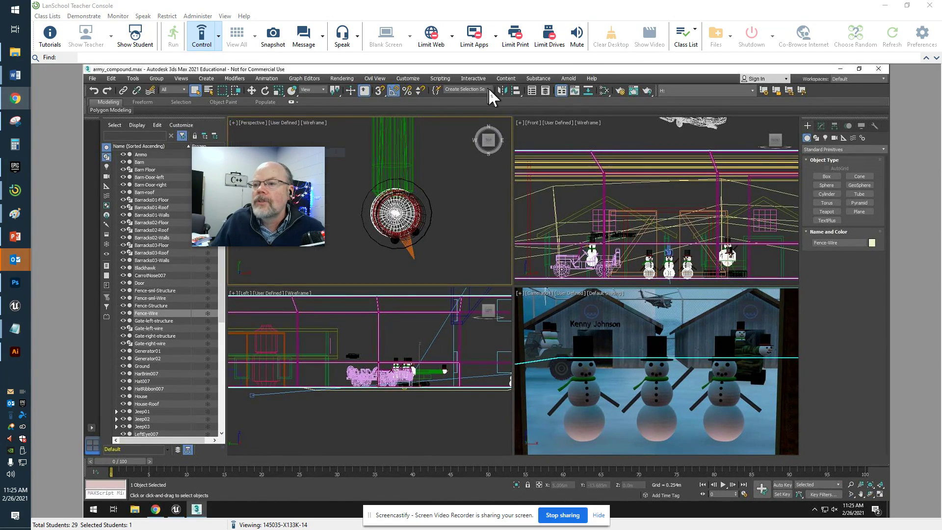
key("alt+w")
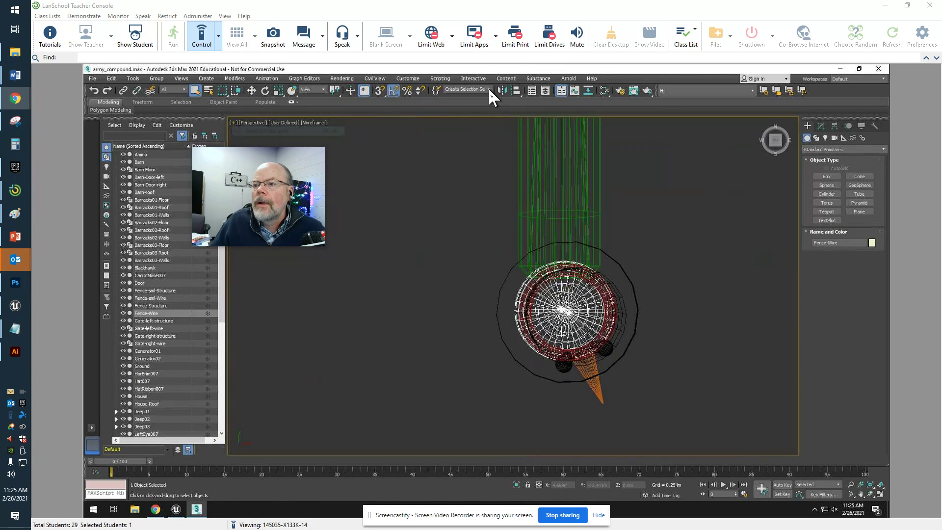
middle_click_drag(513, 286, 513, 241, "alt")
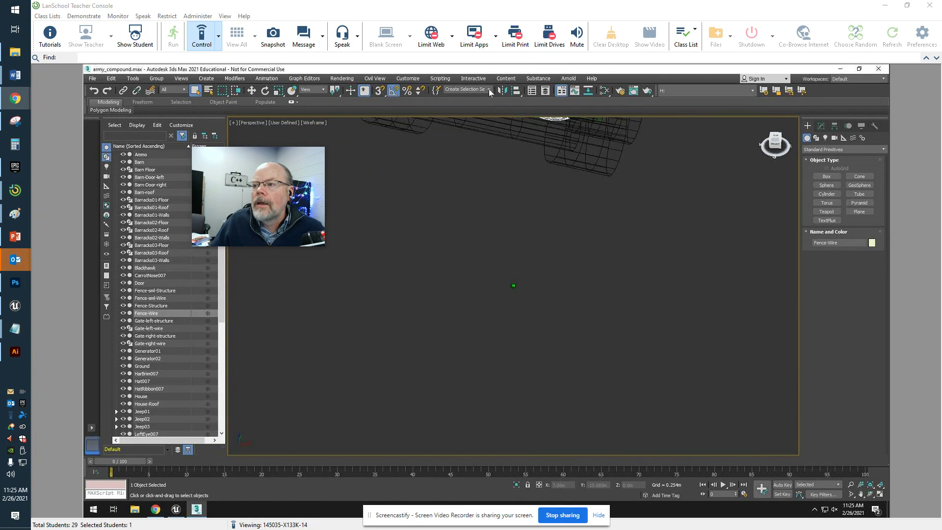
scroll(513, 286, "down", 5)
scroll(612, 207, "down", 15)
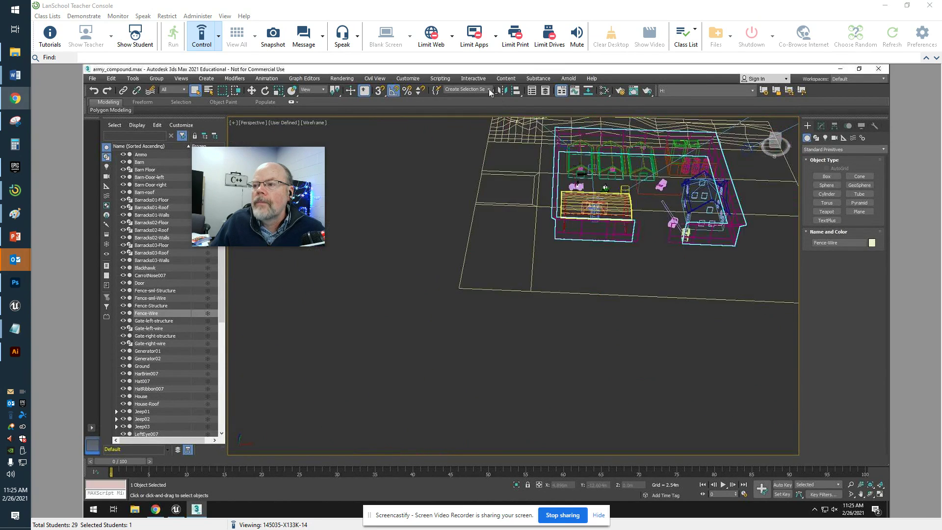
Clear the fence selection, select the Blackhawk object and frame it in the Perspective view.
right_click(612, 207)
key("Escape")
key("ctrl+d")
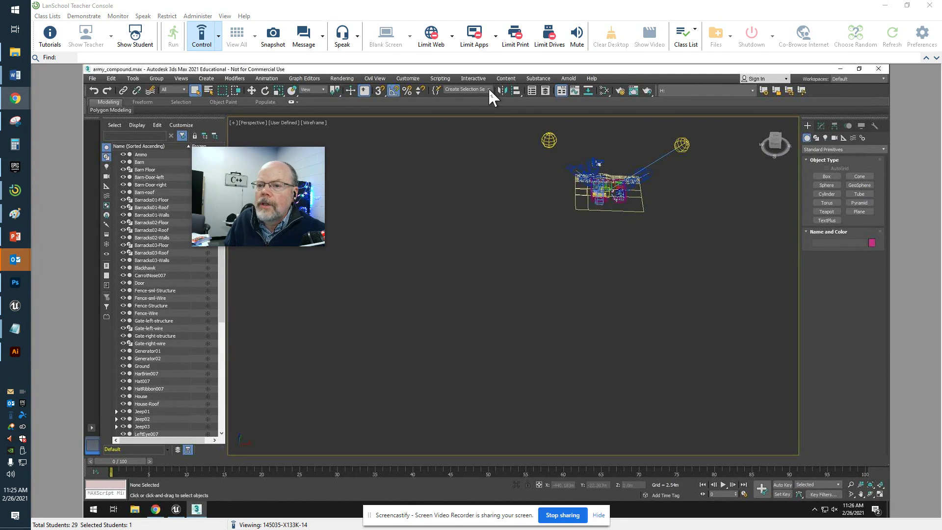
scroll(172, 235, "down", 4)
left_click_drag(272, 190, 185, 315)
scroll(206, 319, "down", 4)
scroll(324, 336, "up", 8)
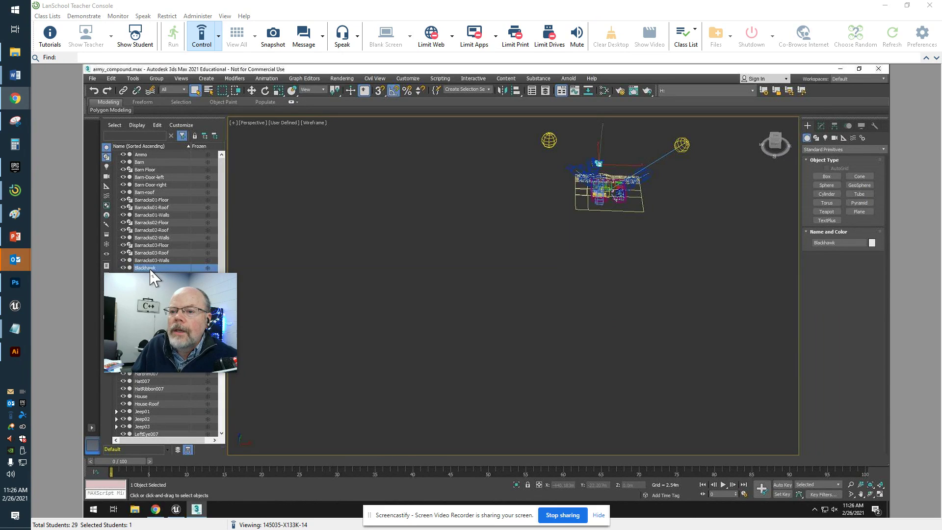
left_click_drag(149, 292, 808, 401)
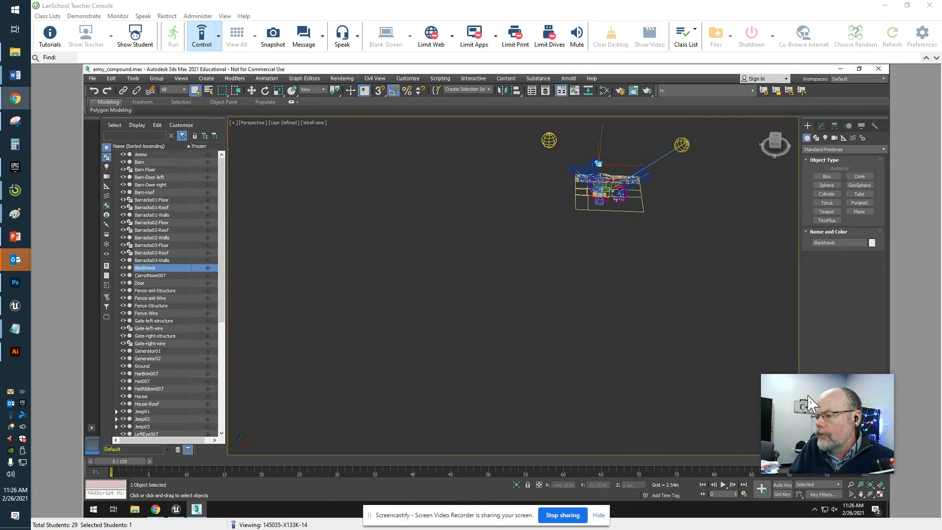
left_click(871, 484)
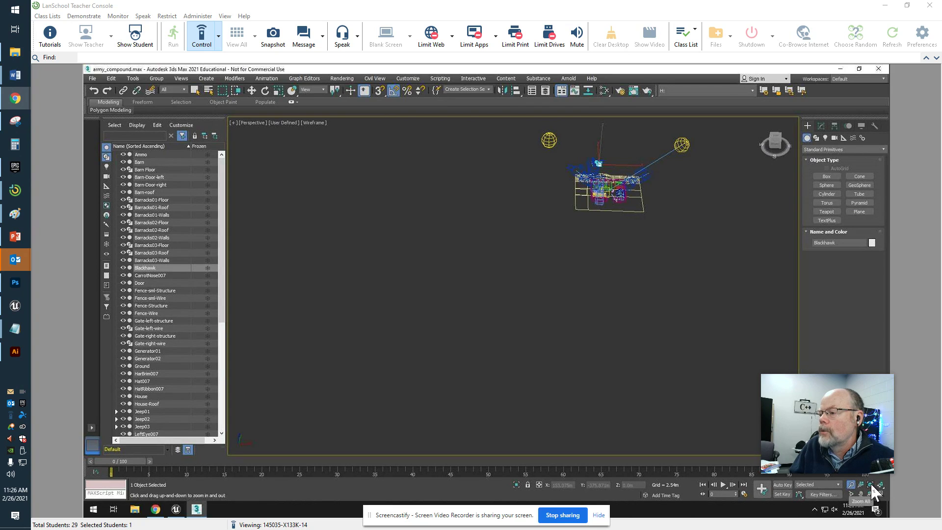
left_click(870, 482)
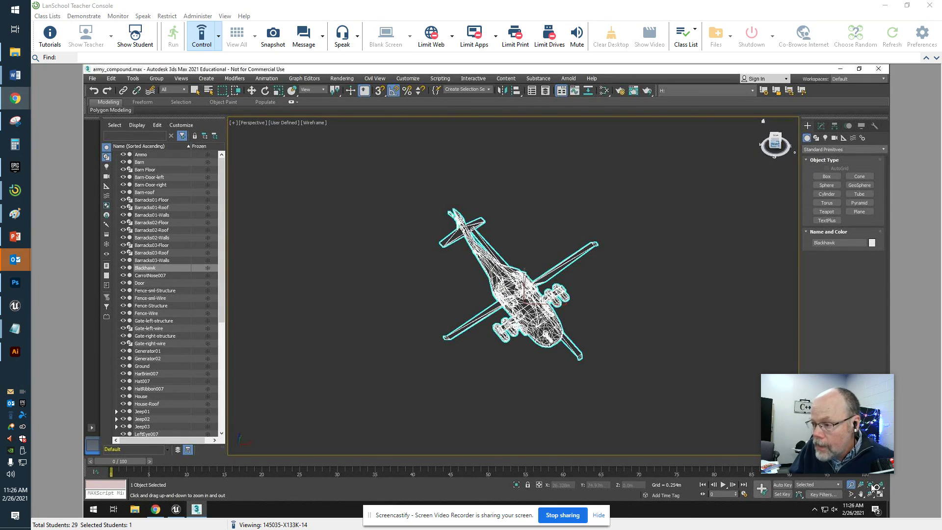
left_click_drag(775, 143, 770, 135)
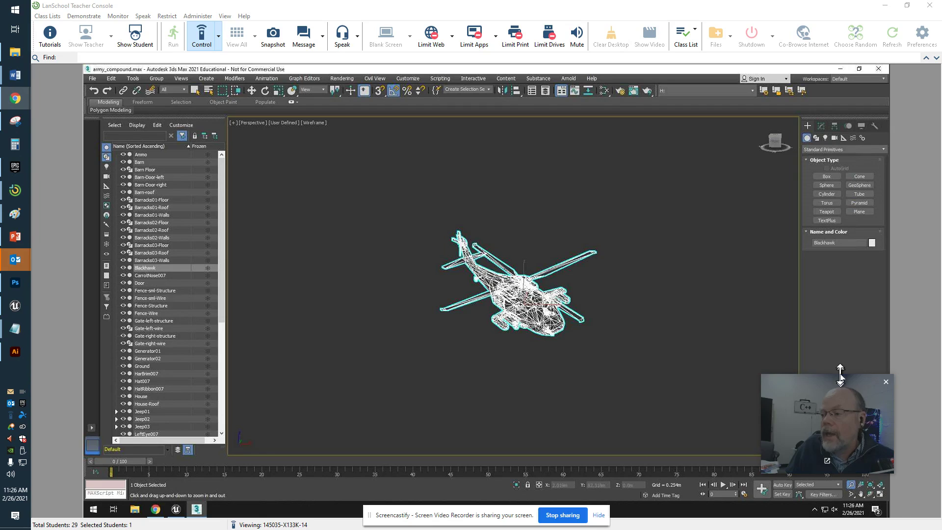
scroll(534, 304, "up", 3)
Start exporting only the selected Blackhawk, with the UNREAL folder as the destination.
left_click_drag(816, 424, 130, 140)
left_click(91, 78)
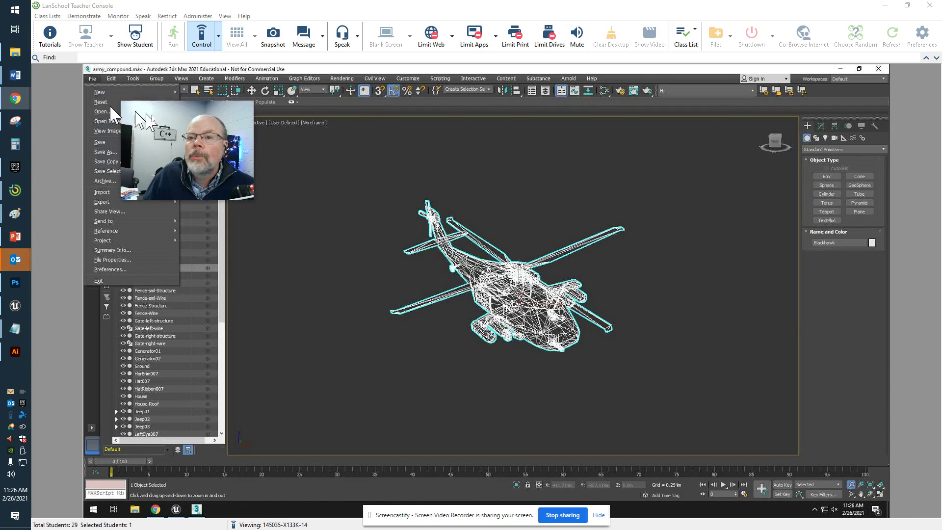
mouse_move(134, 202)
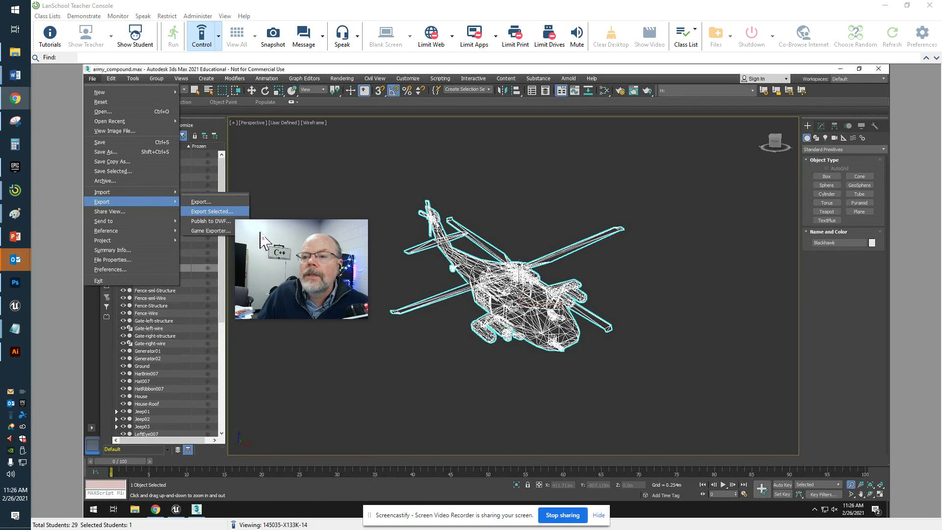
left_click(211, 211)
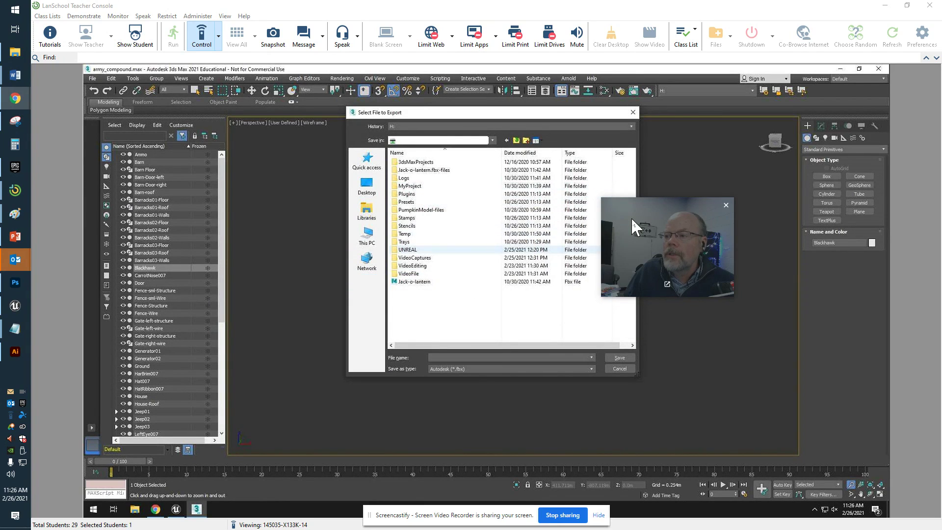
double_click(421, 250)
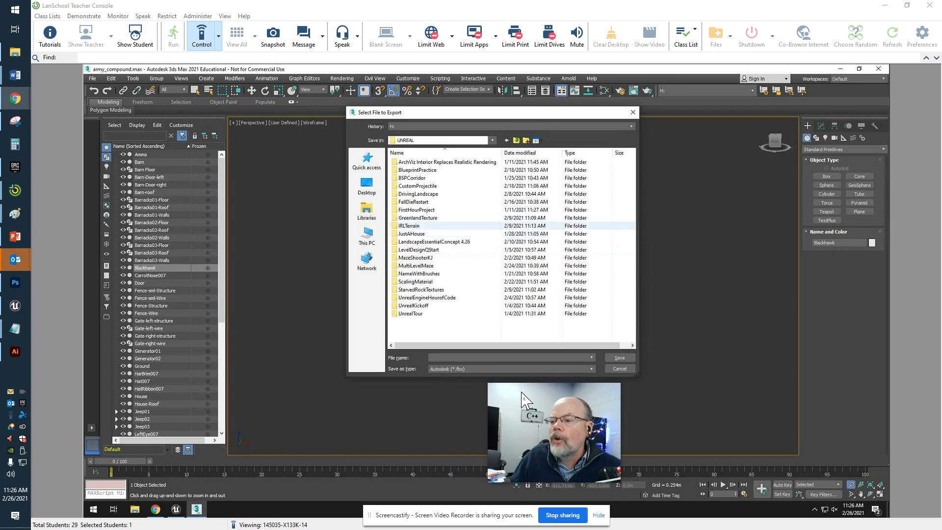
Name the export file Helicopter, keep the Autodesk (*.fbx) type and save it.
left_click(592, 370)
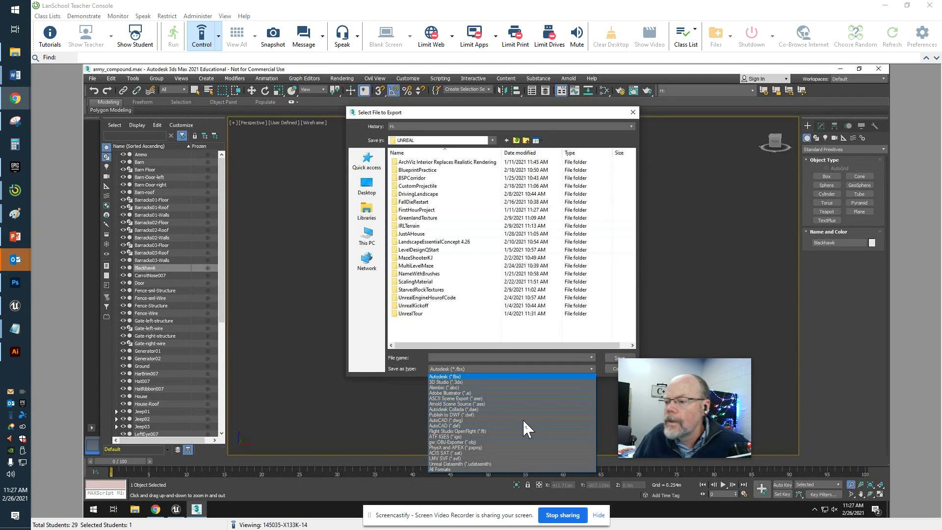
key("Escape")
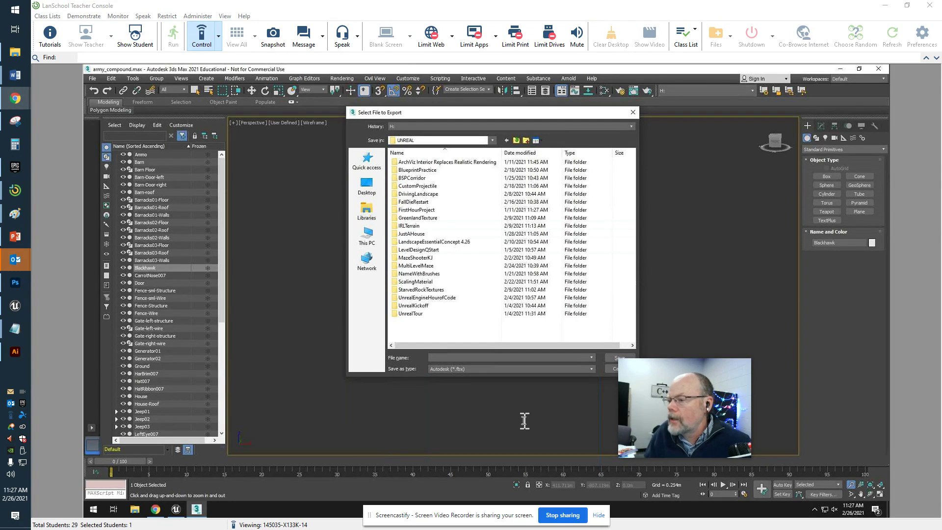
type("H")
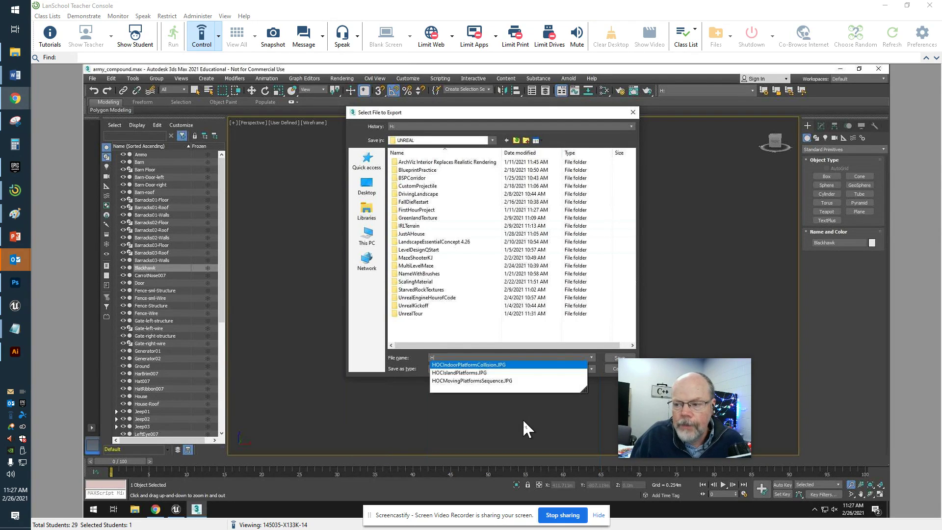
type("elicopter")
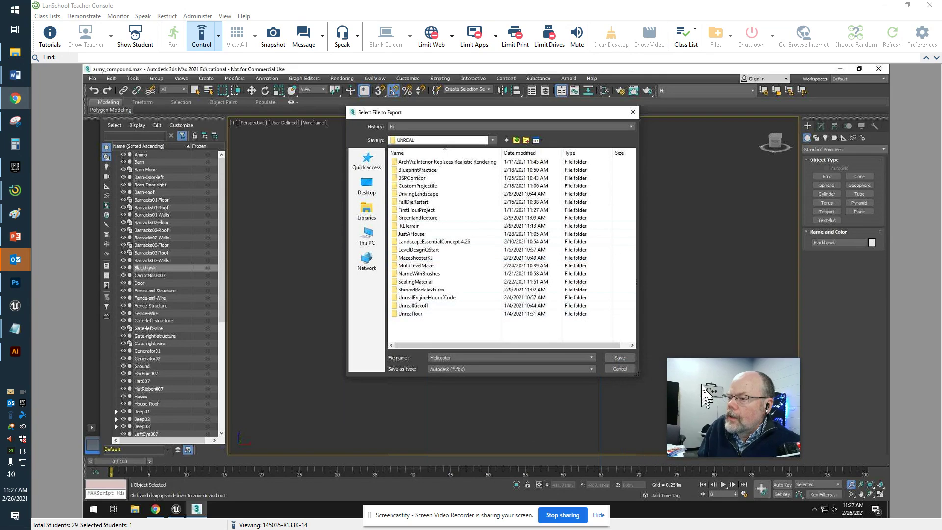
left_click(619, 367)
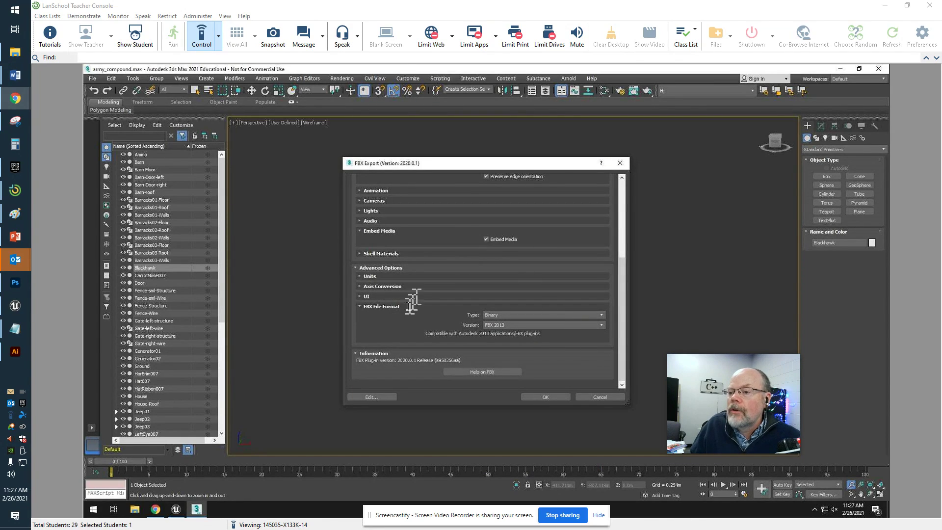
Review the FBX export options, set the FBX file format version to FBX 2020 and run the export.
scroll(410, 319, "up", 5)
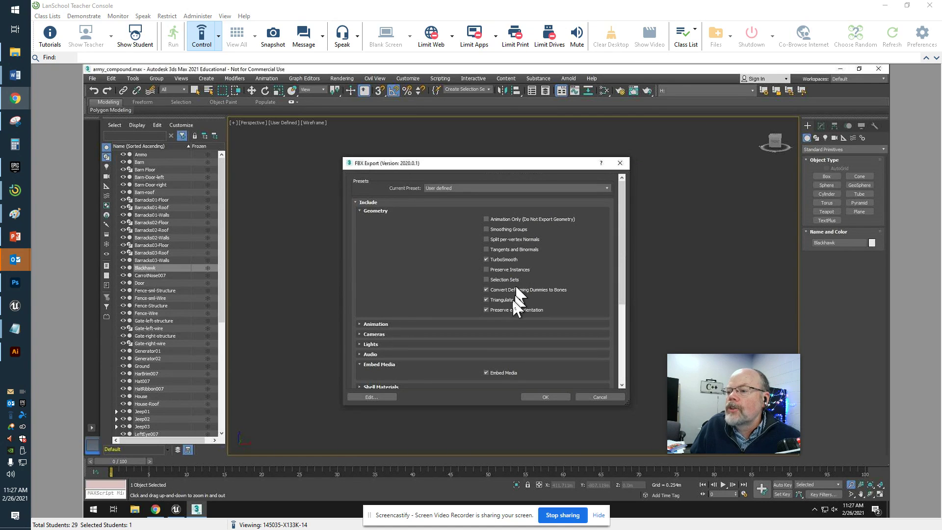
left_click_drag(703, 380, 656, 291)
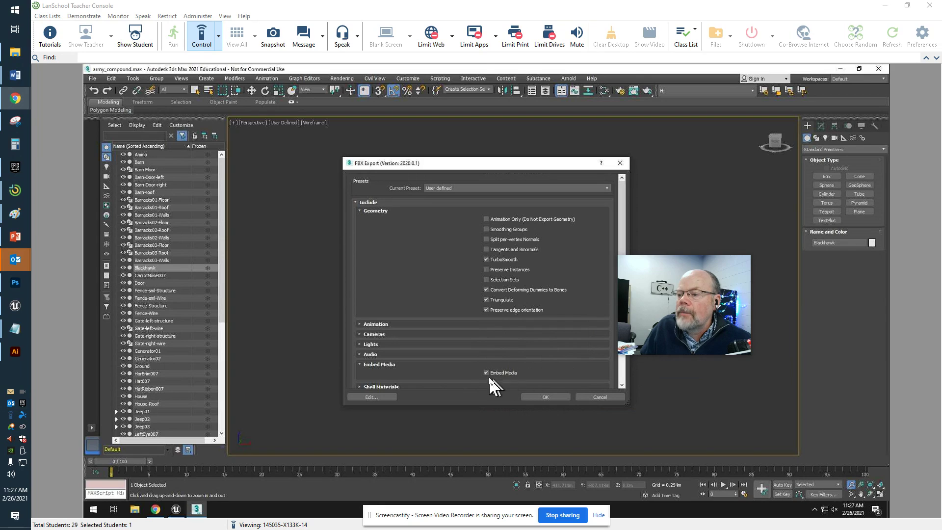
left_click_drag(685, 317, 706, 335)
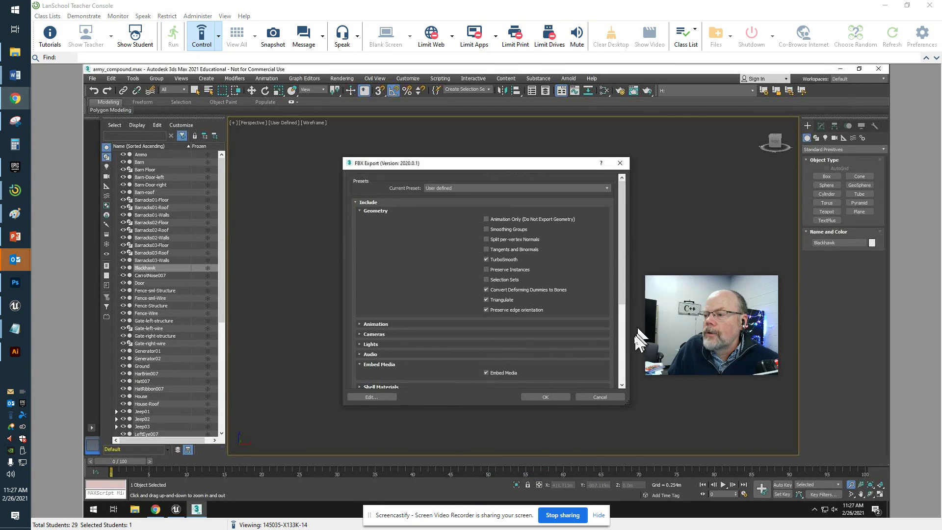
scroll(623, 328, "down", 5)
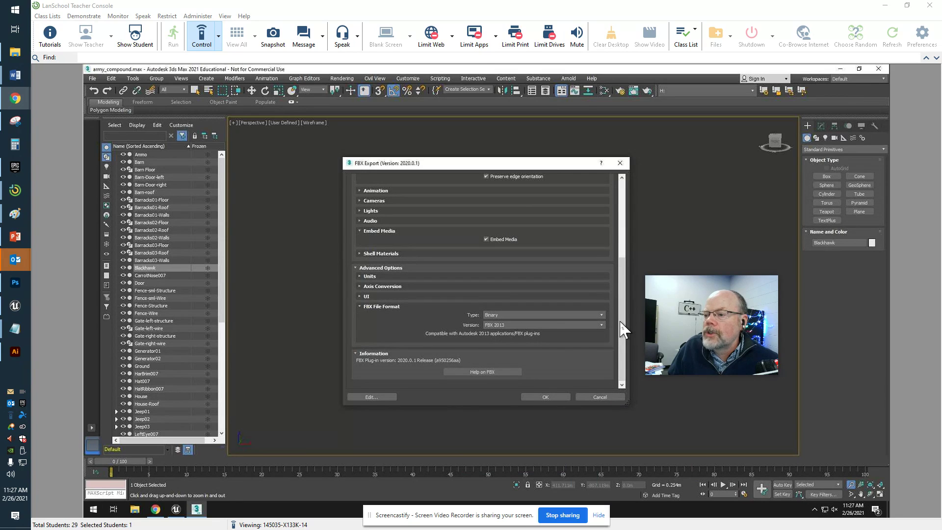
left_click_drag(725, 346, 553, 393)
left_click(598, 325)
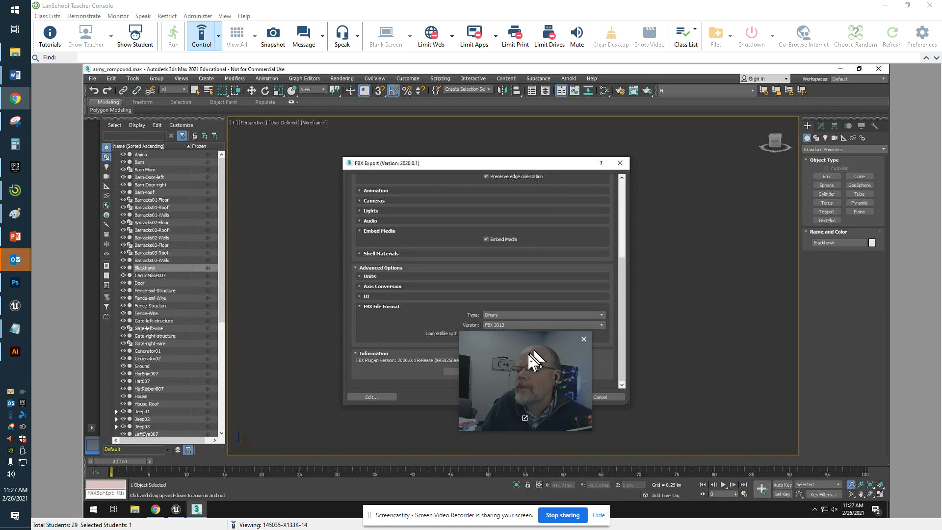
left_click_drag(527, 354, 392, 349)
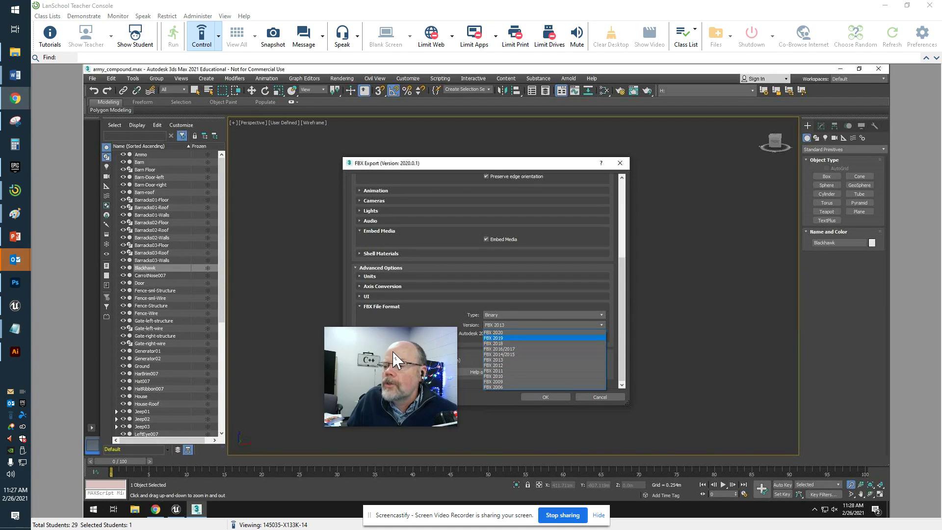
left_click_drag(392, 349, 615, 432)
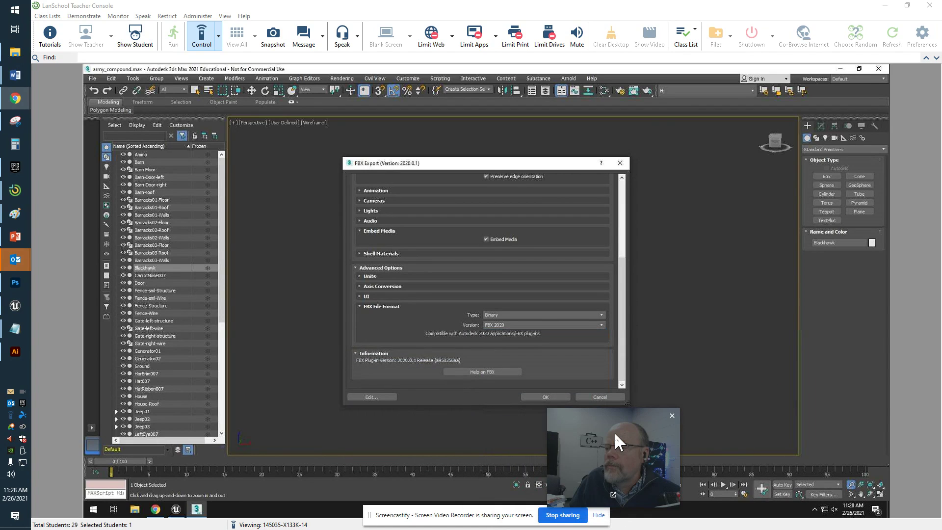
left_click(559, 400)
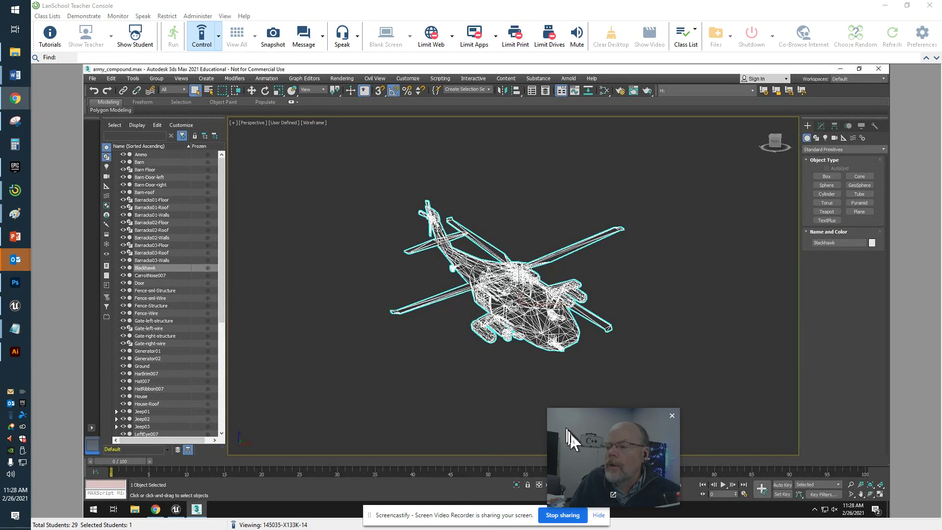
Open the Game Exporter and enable TurboSmooth, Skinning and Triangulate for the model.
left_click_drag(570, 434, 287, 201)
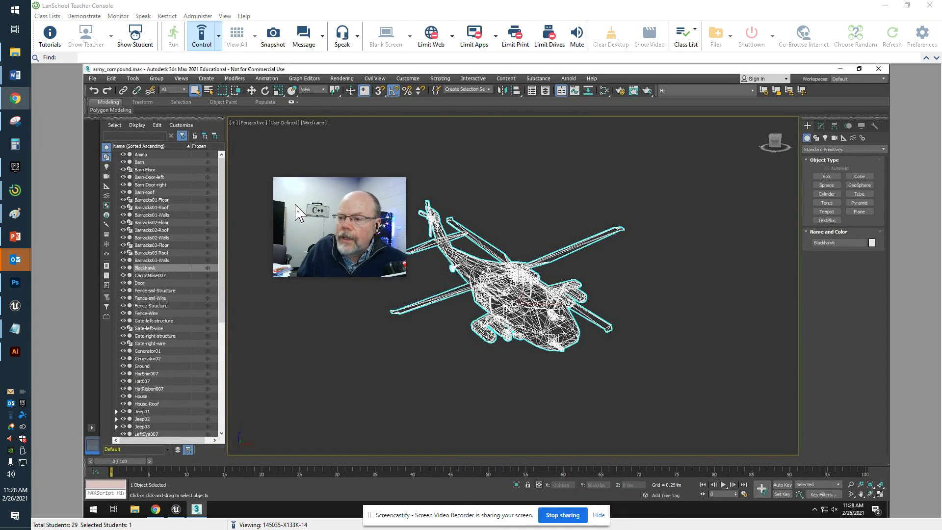
left_click_drag(247, 172, 260, 260)
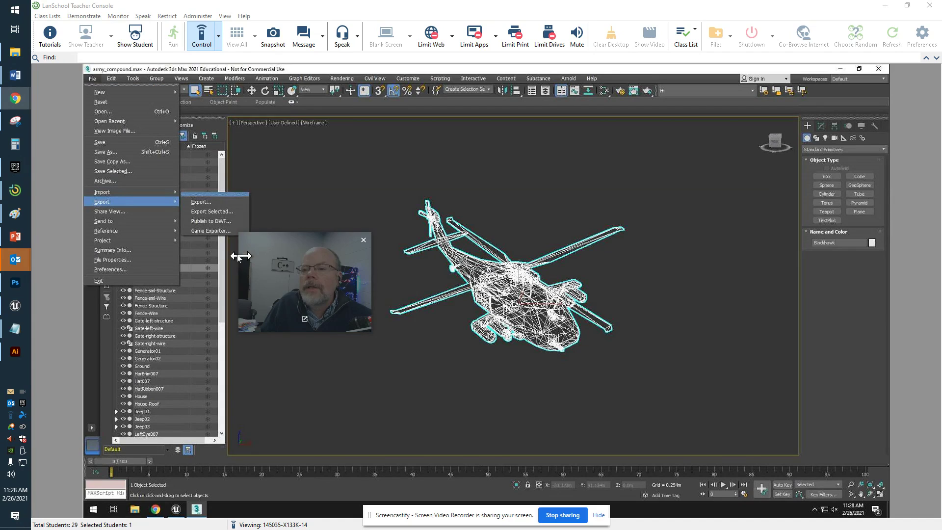
left_click_drag(258, 261, 262, 282)
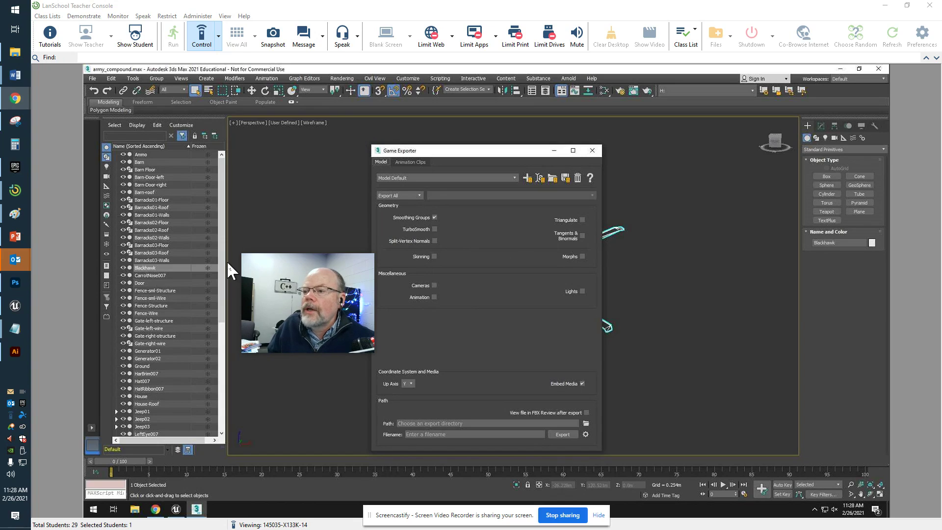
left_click_drag(315, 308, 275, 375)
left_click(435, 256)
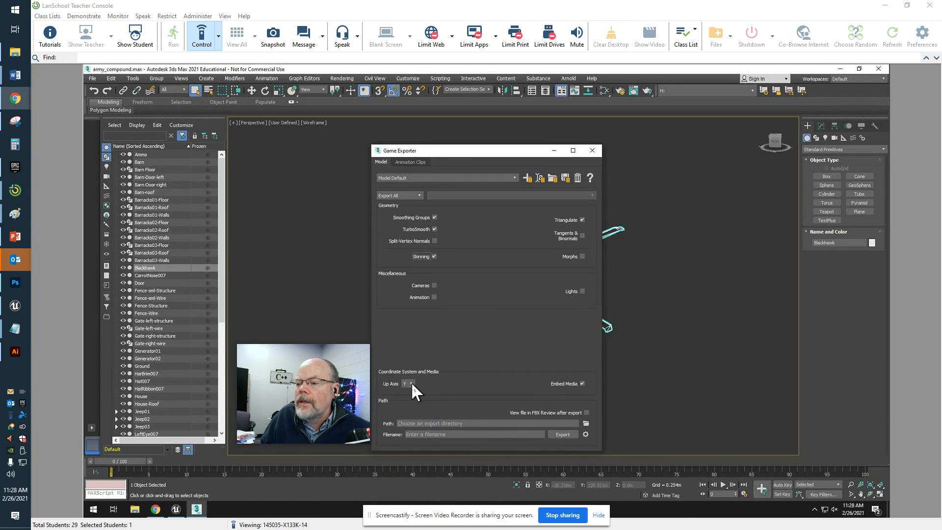
Set the Game Exporter to export only the current selection.
left_click_drag(322, 397, 372, 259)
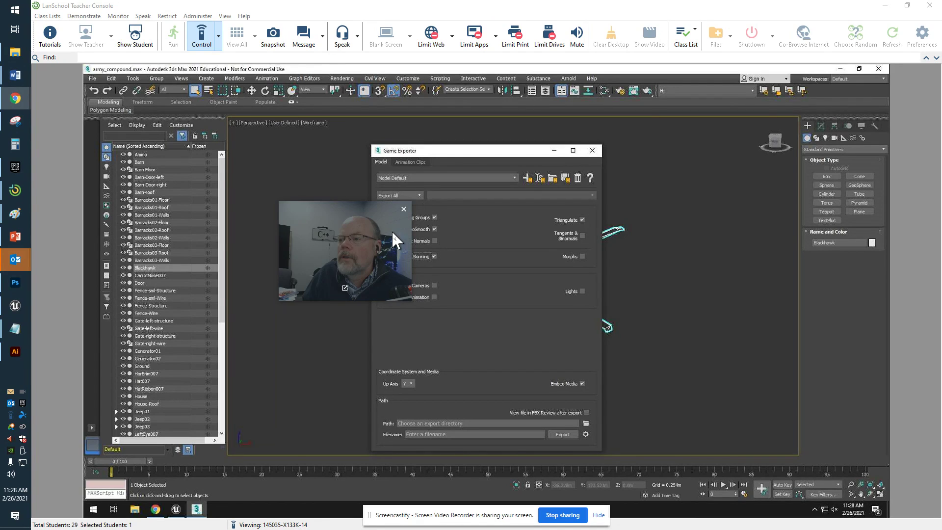
left_click_drag(391, 230, 355, 234)
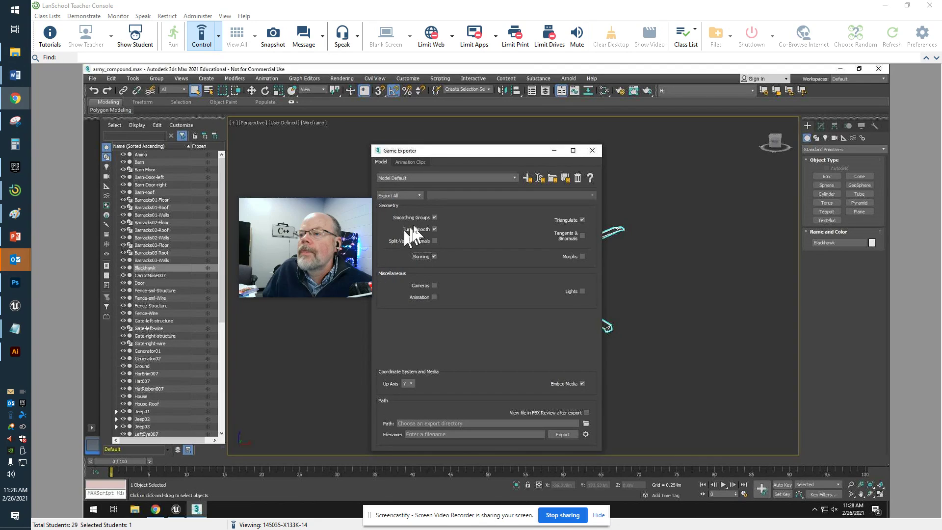
left_click(422, 198)
left_click(420, 206)
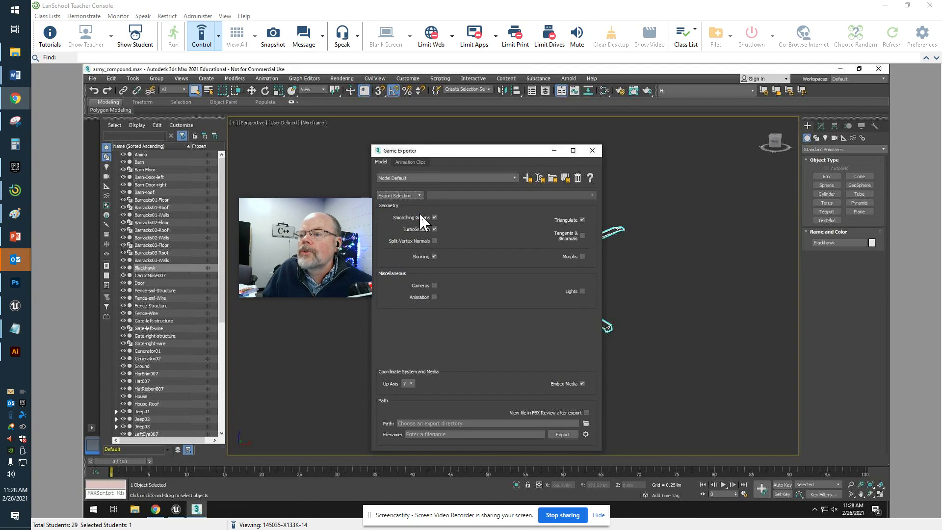
Choose H:/UNREAL as the export directory in the Game Exporter.
left_click_drag(360, 236, 405, 504)
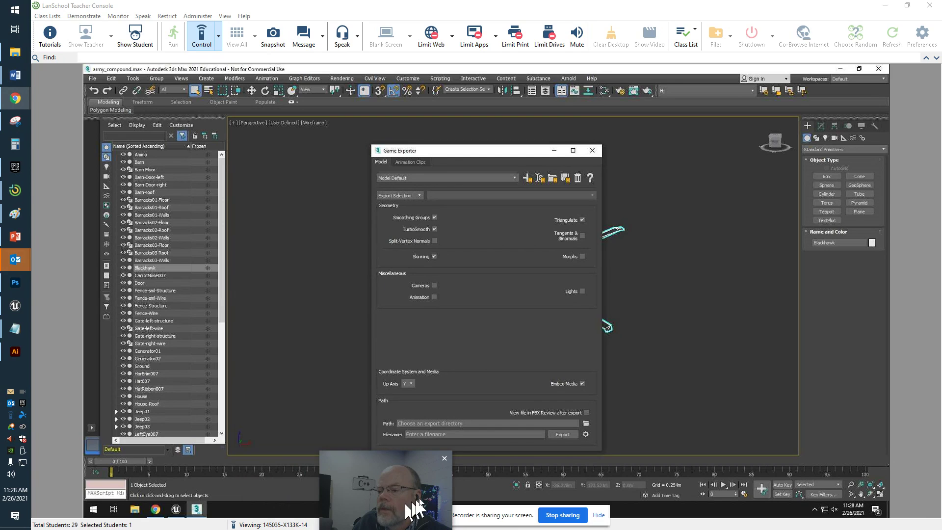
left_click(476, 423)
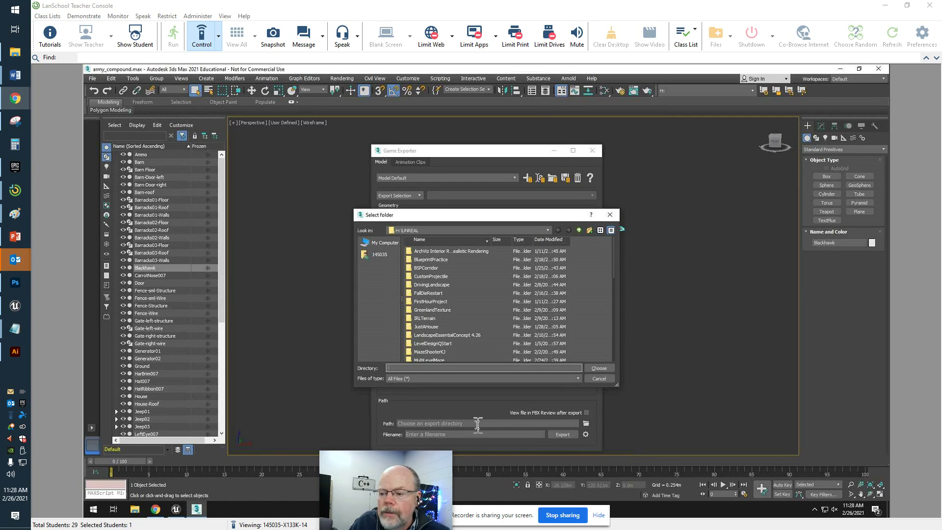
left_click_drag(426, 467, 745, 299)
type("H")
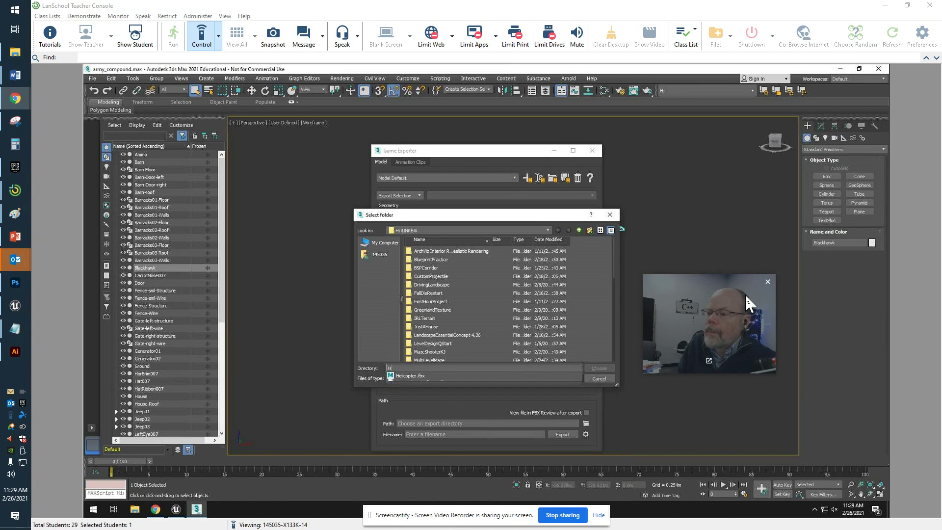
type("elicopter")
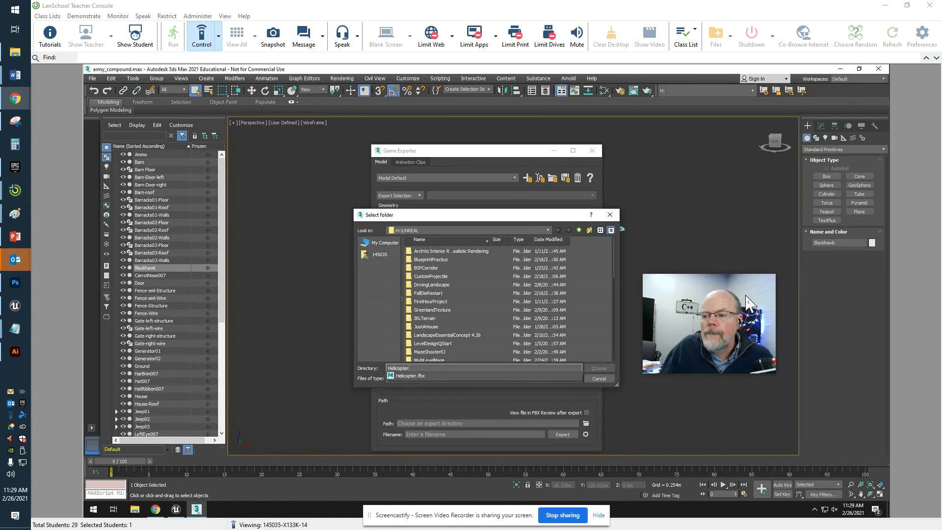
type("2")
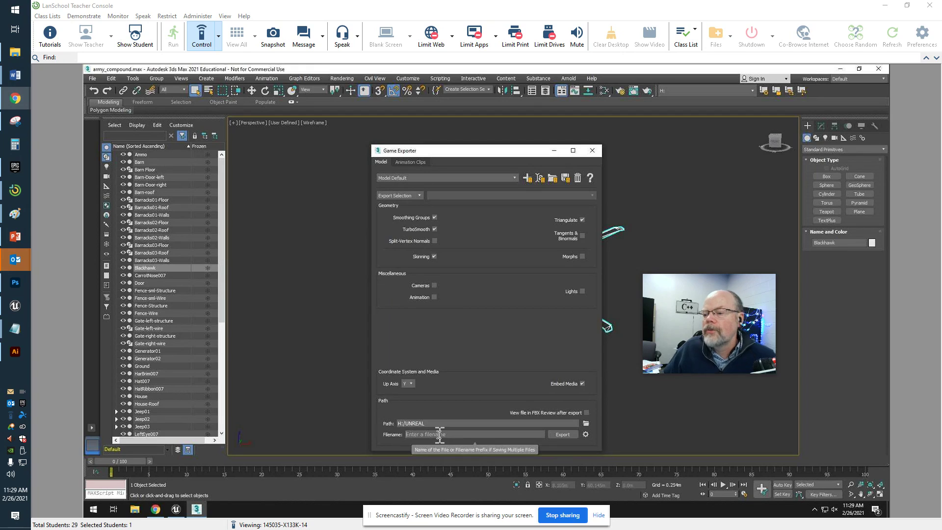
Name the file Helicopter2, export the selected Blackhawk and close the Game Exporter.
type("H")
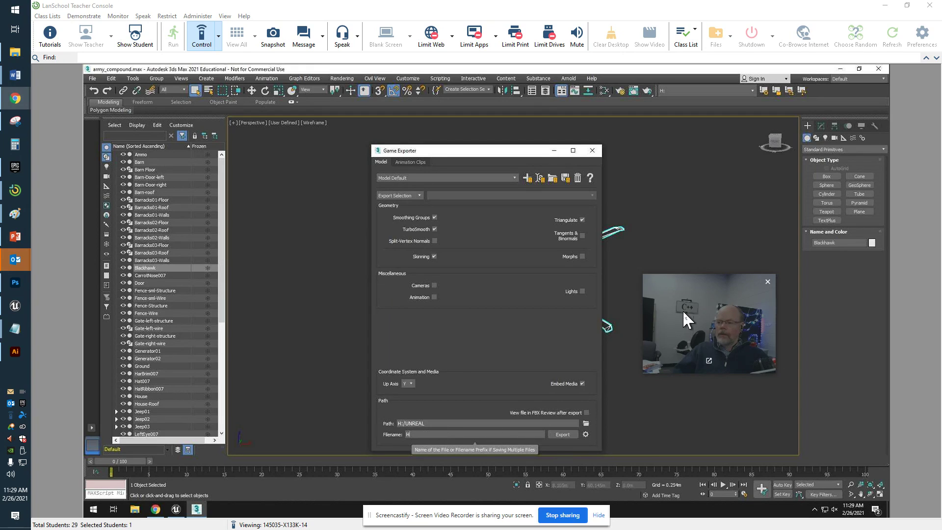
left_click_drag(682, 310, 640, 414)
type("elicopter2")
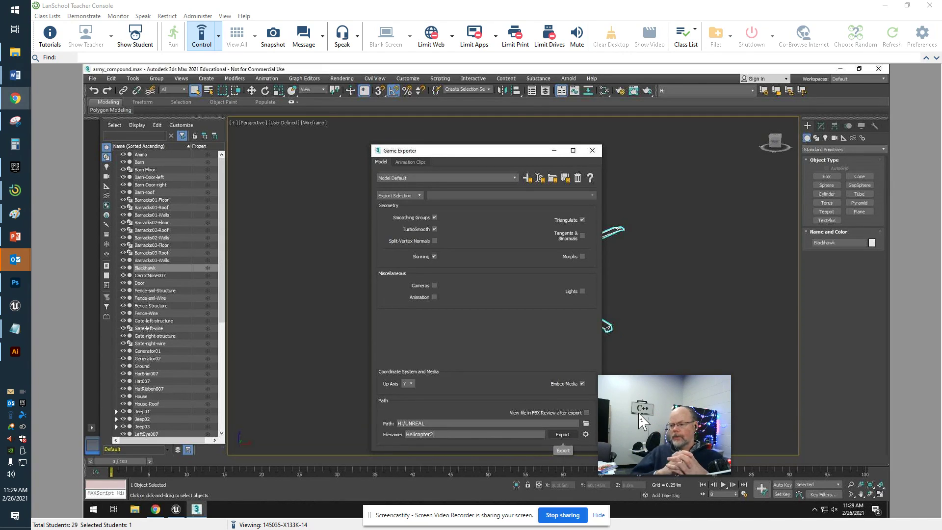
left_click(562, 434)
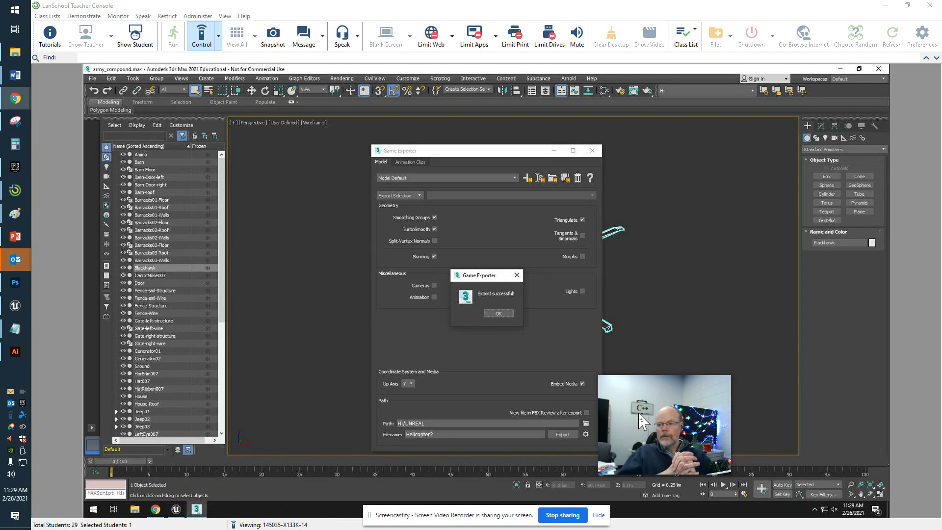
key("Return")
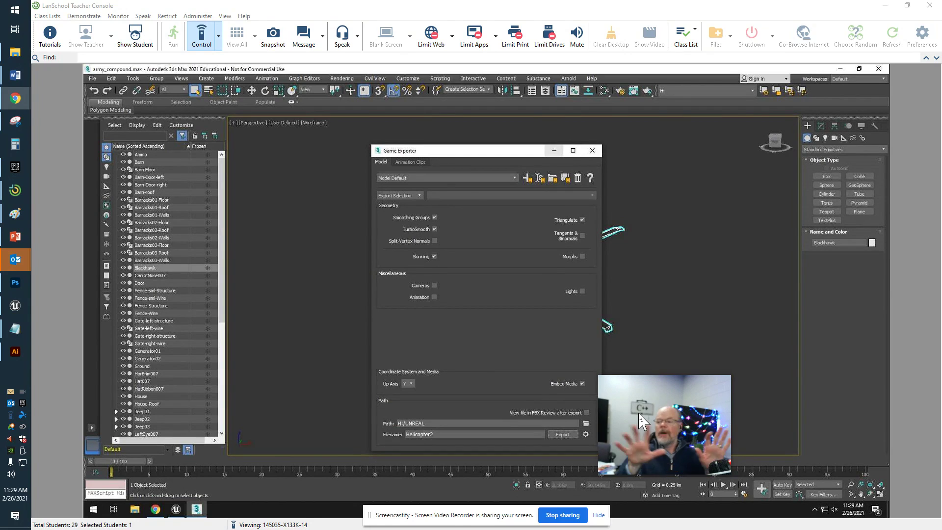
left_click(592, 151)
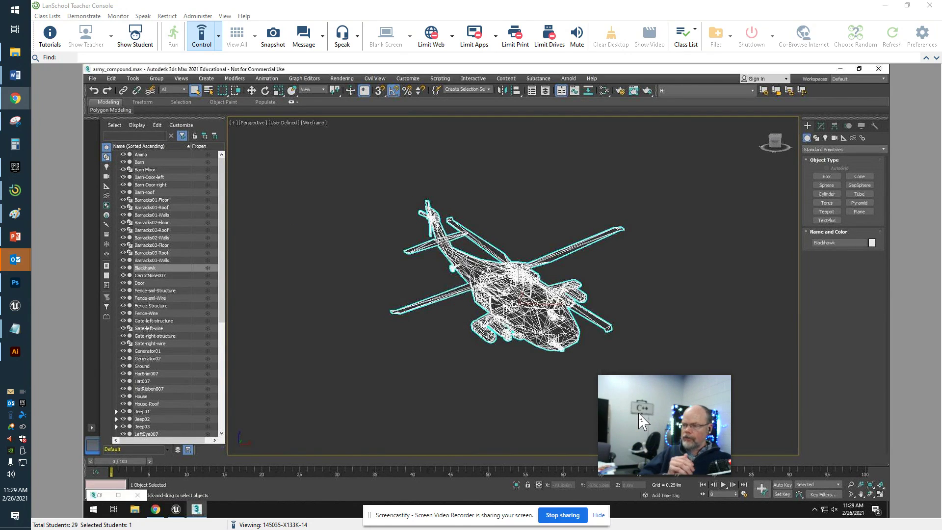
Switch to the Unreal Editor and choose Helicopter2.fbx from the UNREAL folder for import into the KJStuff content folder.
left_click(840, 69)
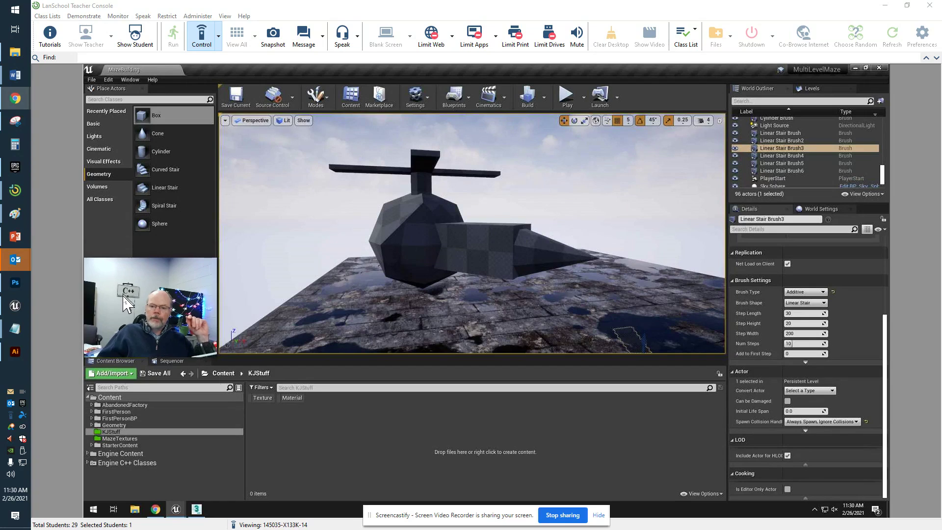
left_click(121, 371)
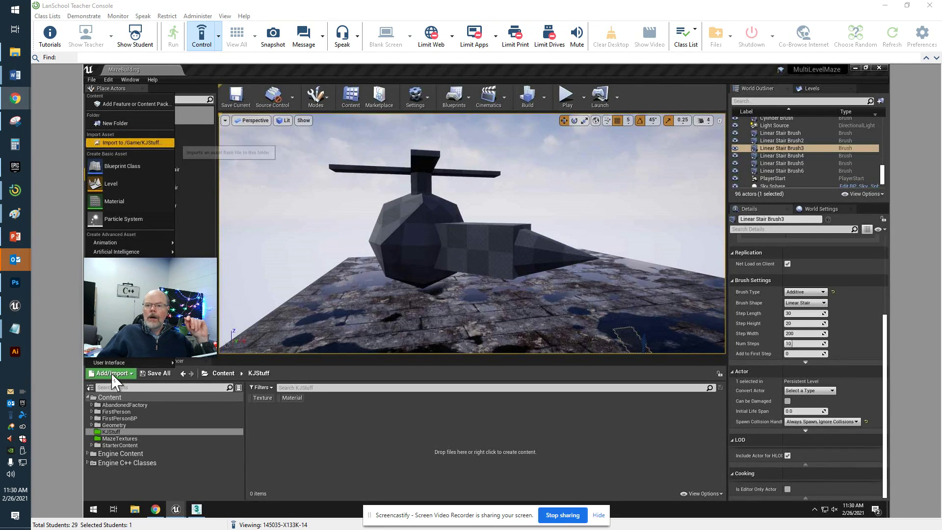
left_click(143, 142)
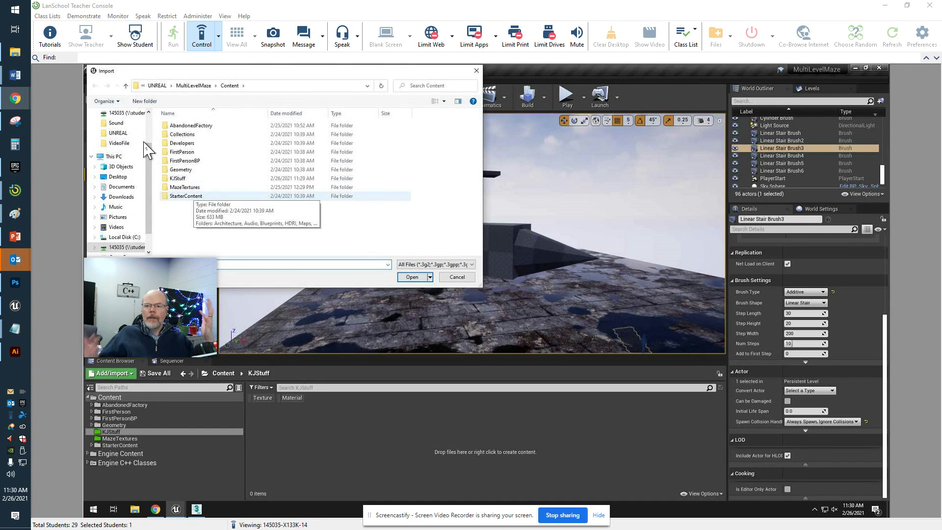
left_click_drag(187, 311, 610, 290)
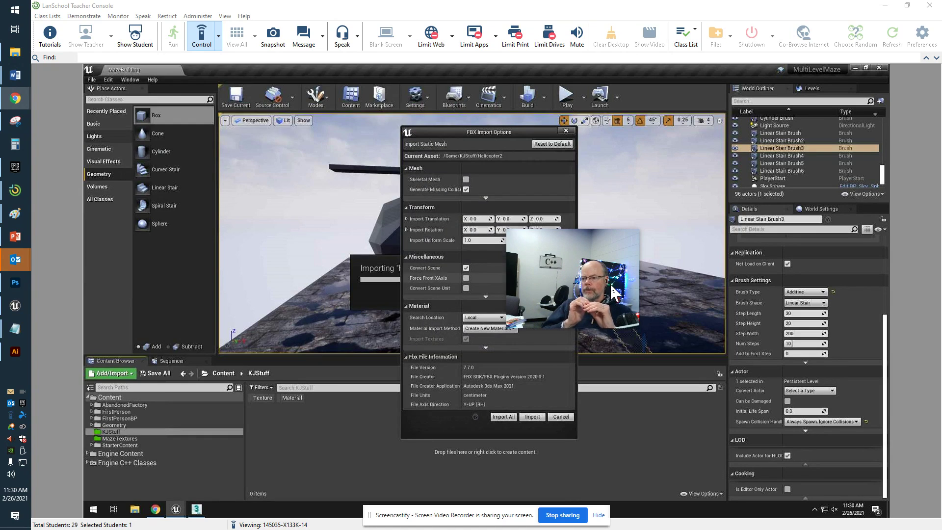
Import Helicopter2 as a static mesh with the default FBX import options, applying the same settings to all files.
left_click_drag(610, 282, 336, 246)
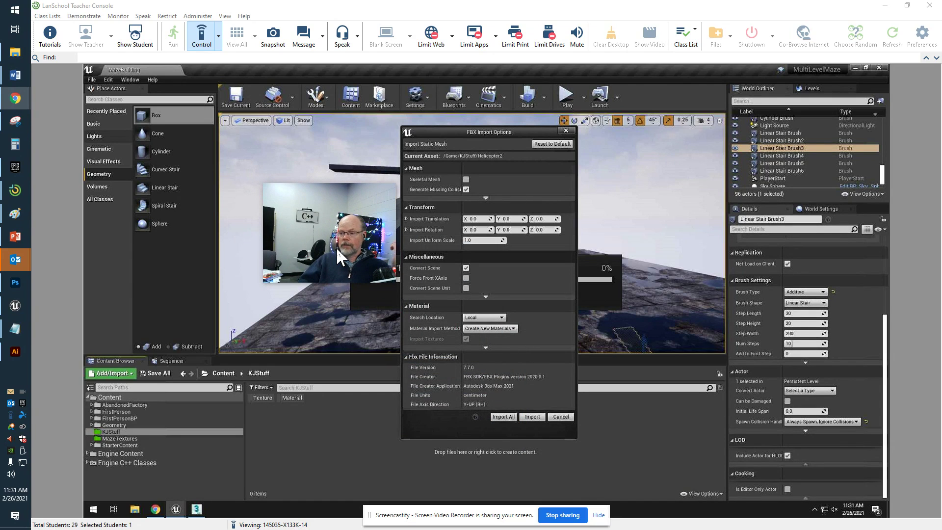
left_click_drag(336, 246, 348, 414)
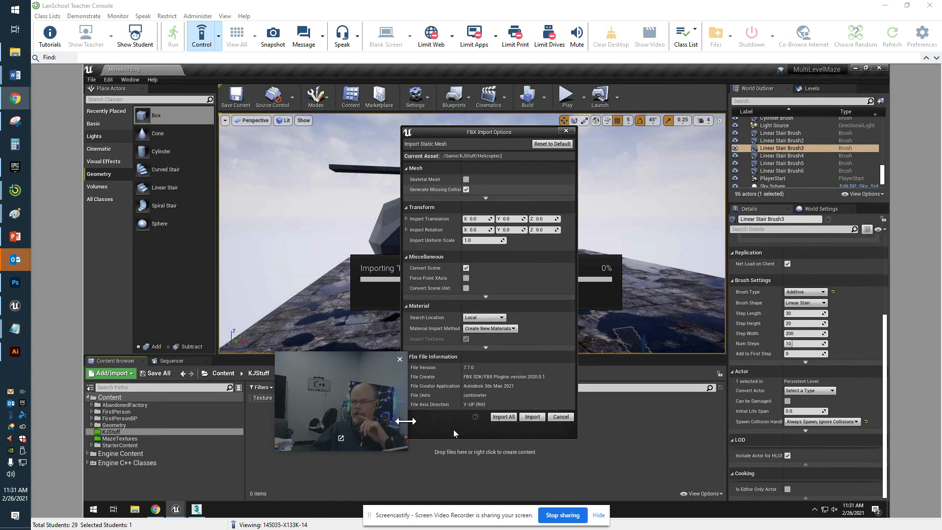
left_click(503, 416)
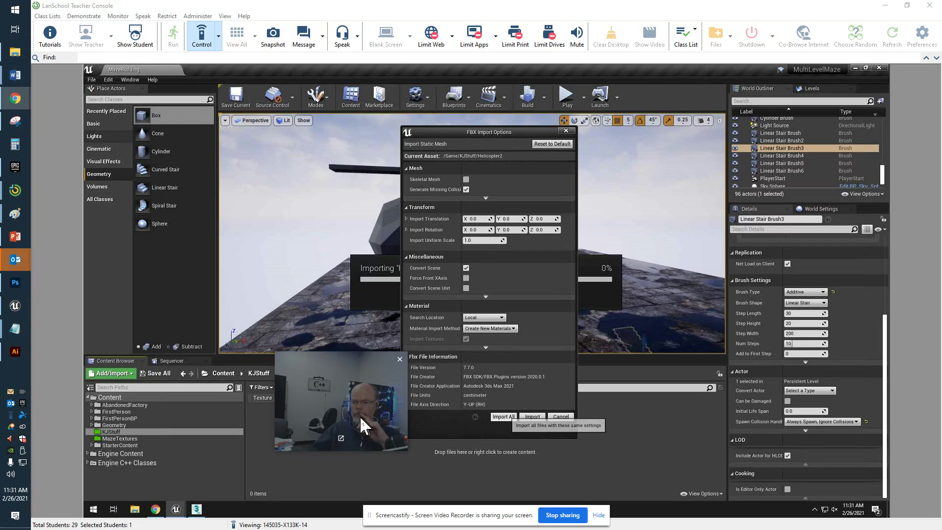
left_click_drag(536, 423, 705, 412)
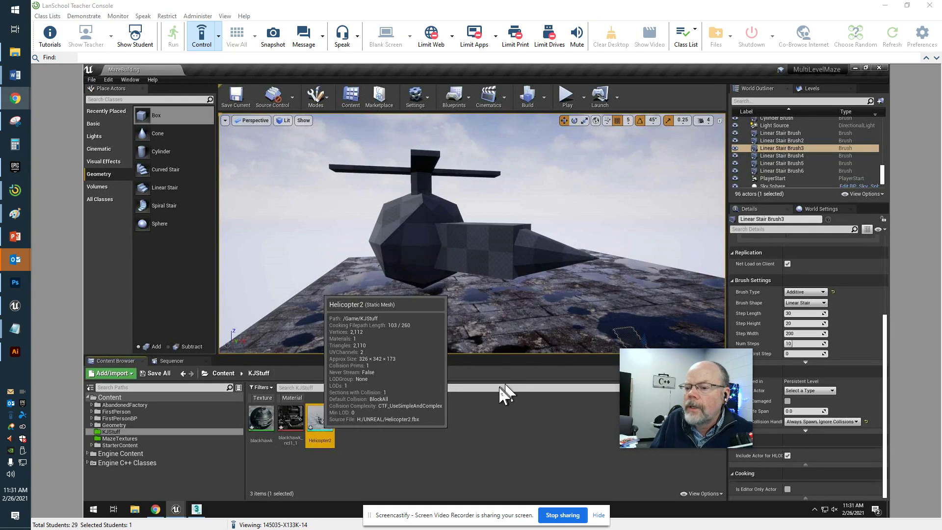
left_click_drag(737, 412, 486, 454)
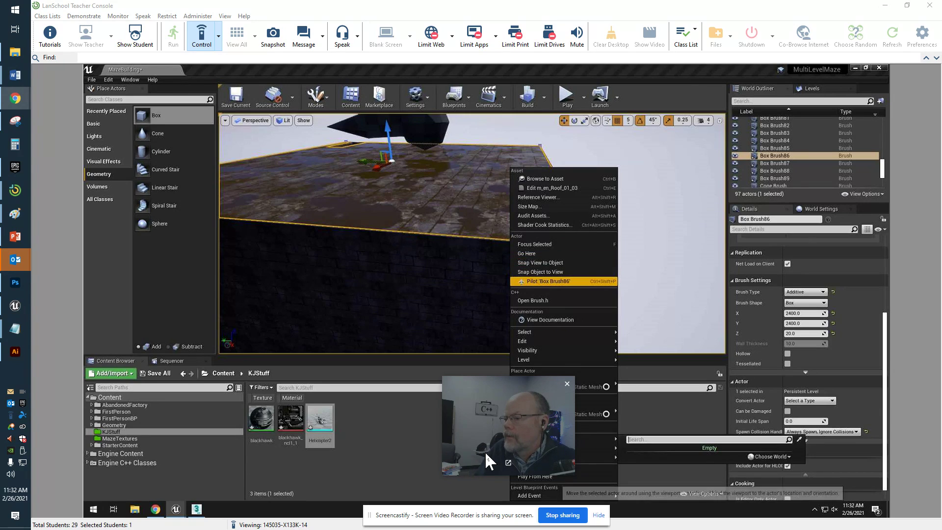
left_click_drag(495, 436, 403, 430)
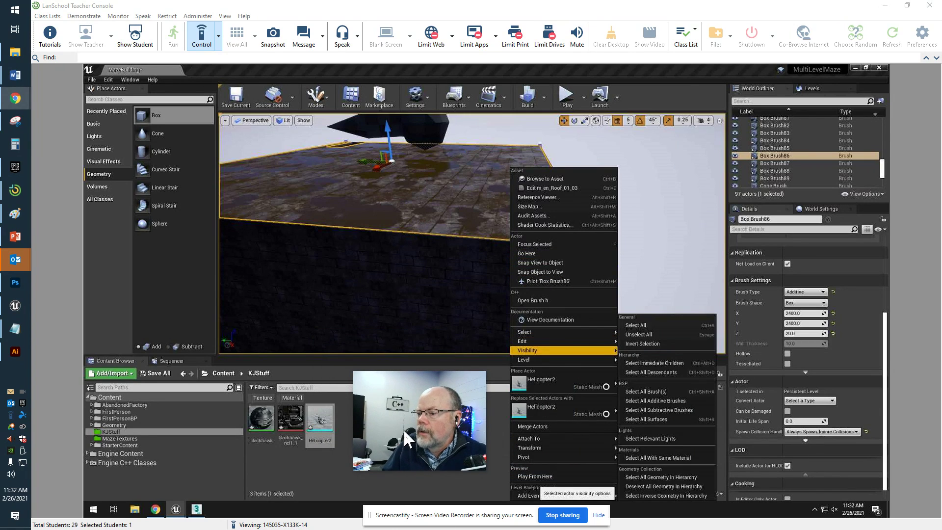
Play the level from the picked spot on the building's roof to see the helicopter in the game.
left_click(537, 479)
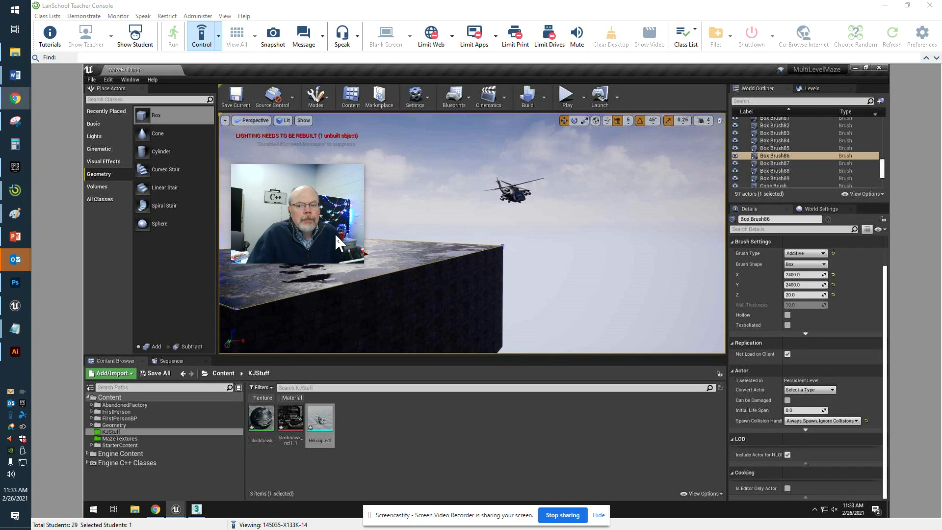
right_click_drag(336, 235, 319, 231)
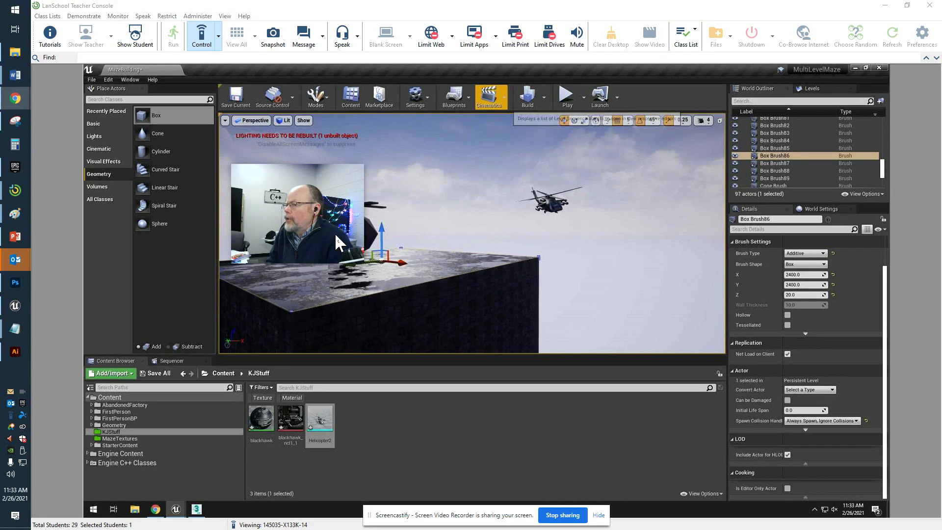
left_click(544, 97)
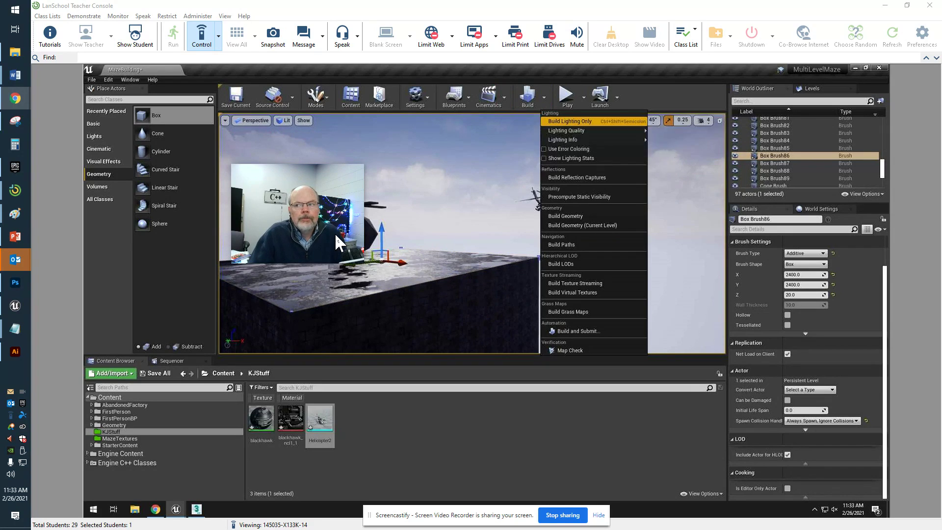
left_click(496, 162)
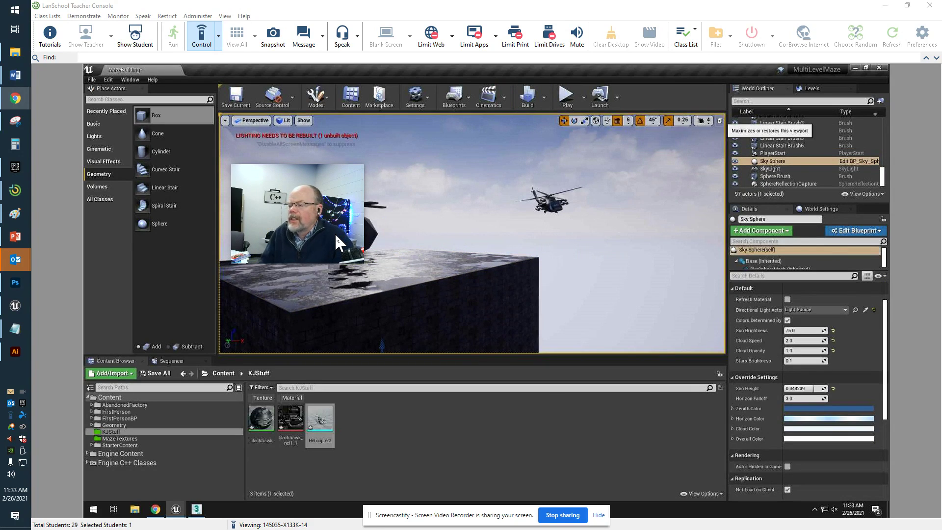
Place a Lightmass Importance Volume at the centre of the maze building, working in the maximised Top view.
left_click(720, 120)
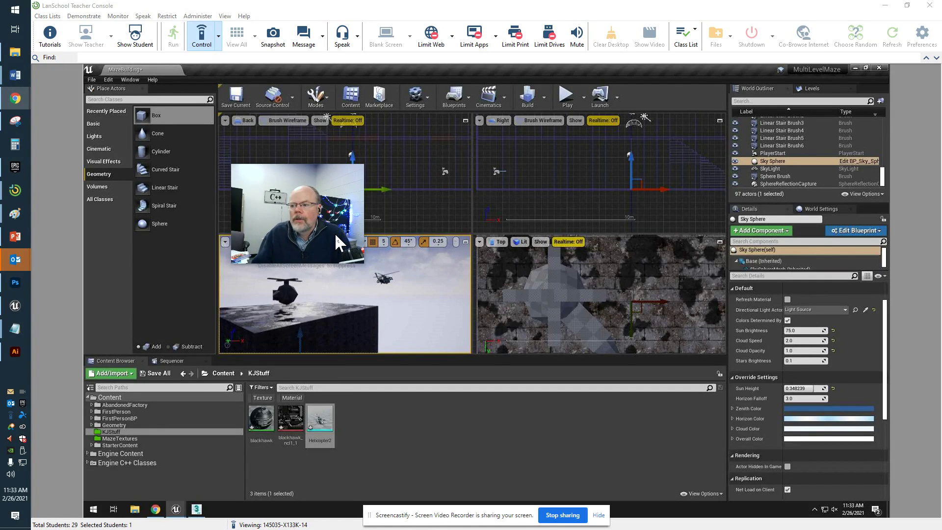
left_click(719, 242)
scroll(541, 246, "down", 5)
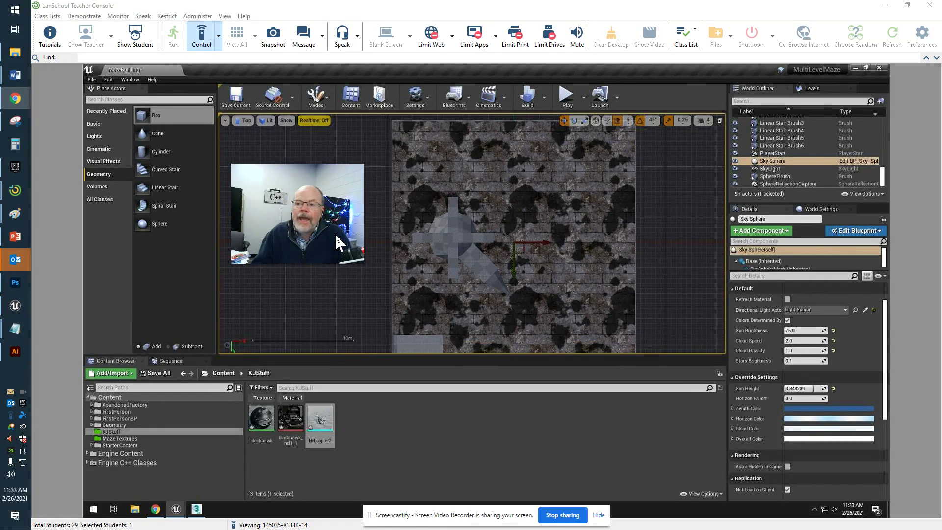
scroll(558, 249, "up", 2)
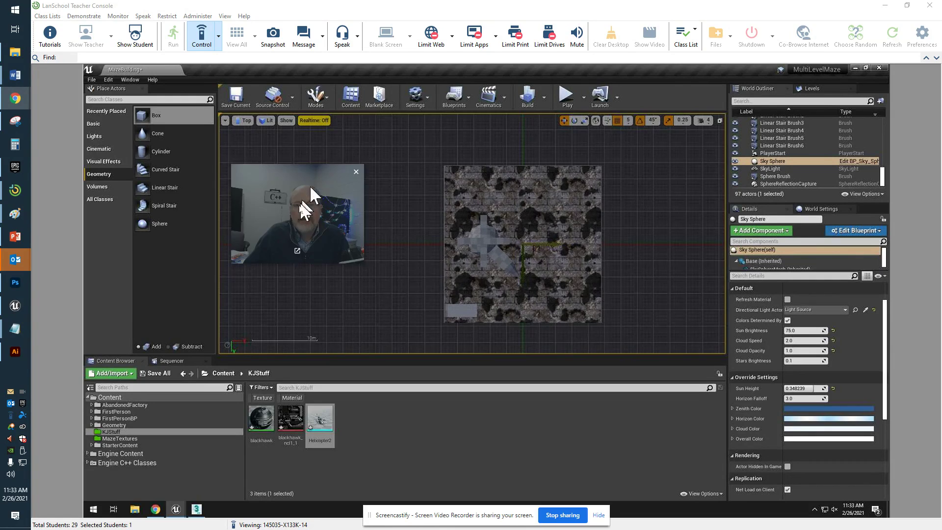
left_click_drag(293, 217, 152, 243)
right_click_drag(570, 264, 566, 260)
left_click_drag(153, 243, 147, 252)
right_click_drag(566, 260, 551, 256)
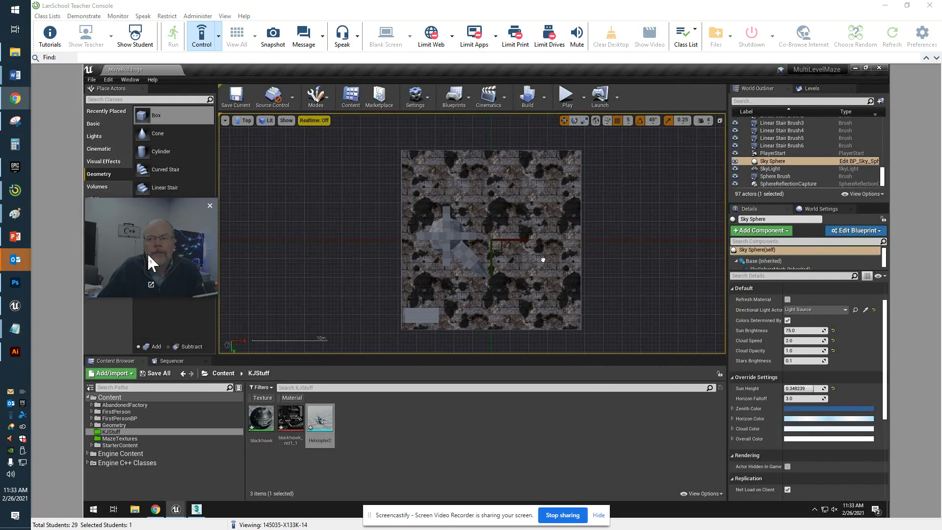
left_click(104, 187)
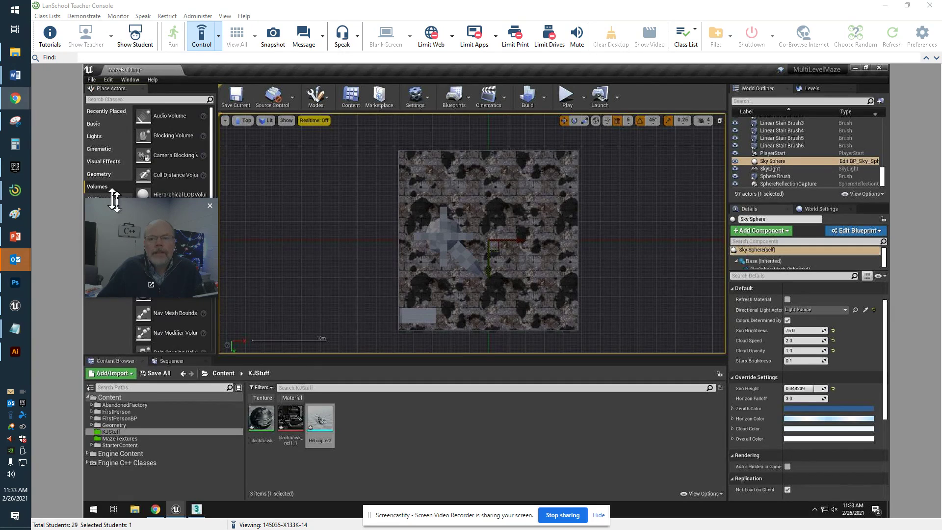
left_click_drag(134, 234, 166, 324)
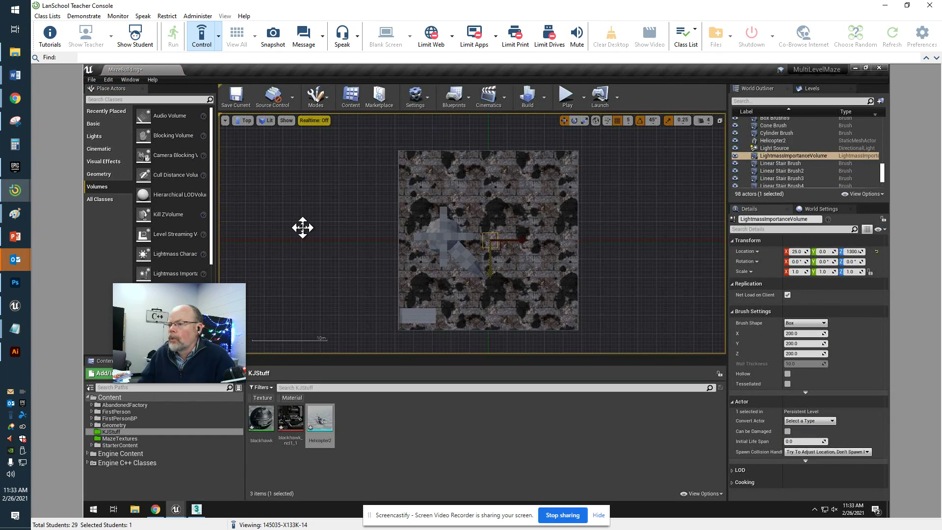
Set the Lightmass Importance Volume's X and Y brush sizes to 2000.
left_click_drag(241, 352, 885, 415)
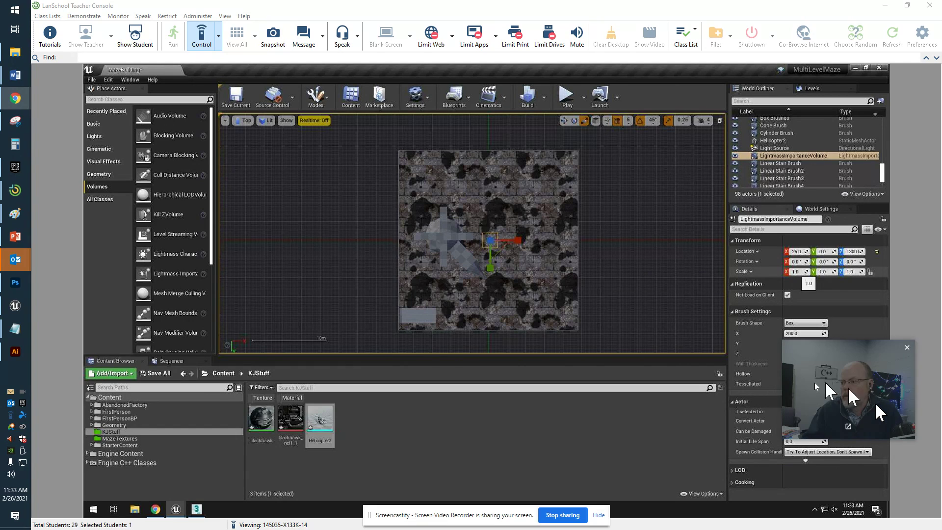
left_click_drag(802, 376, 803, 405)
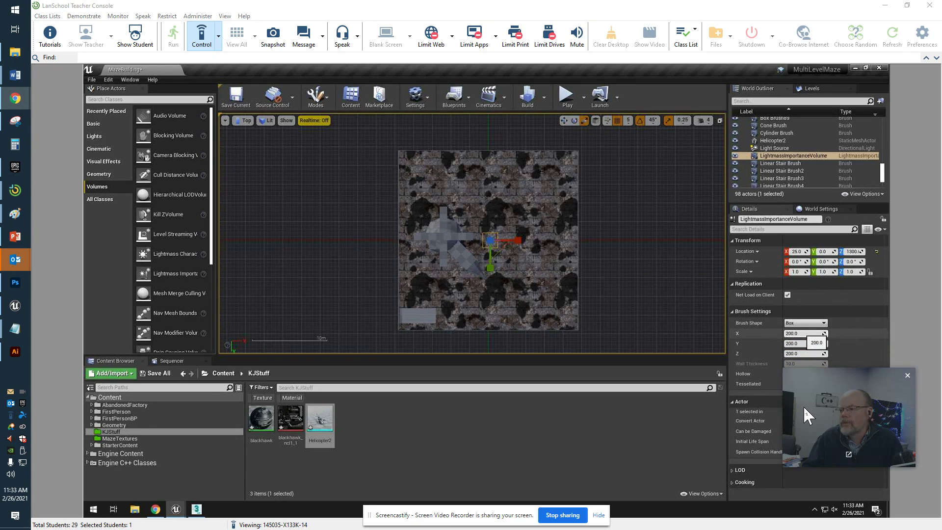
type("2000")
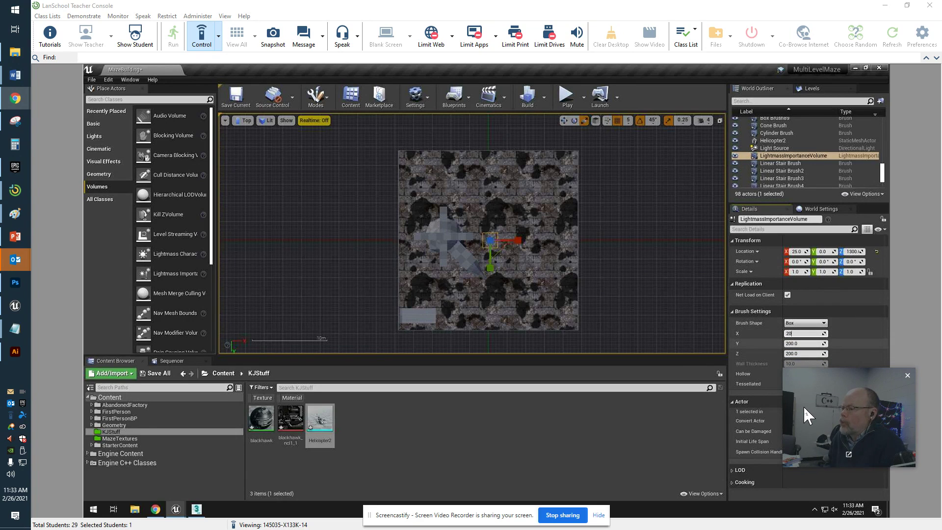
key("Tab")
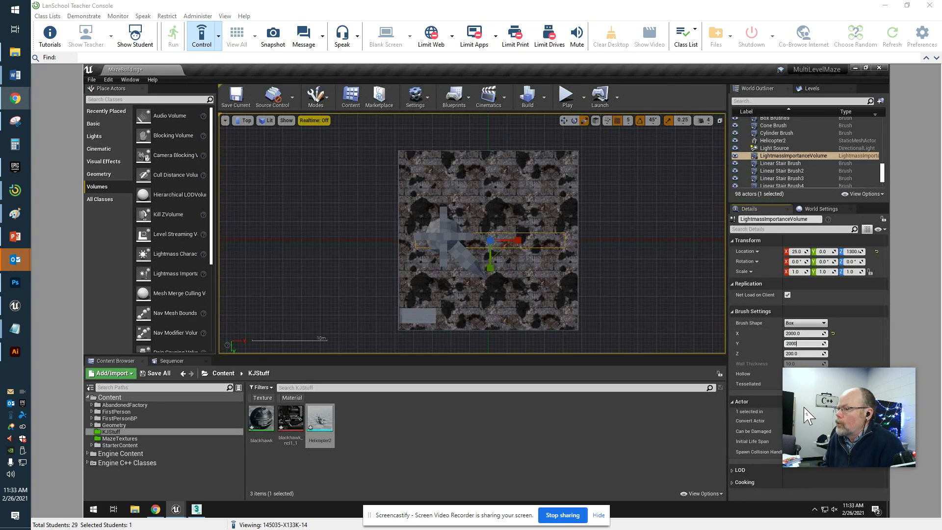
key("Return")
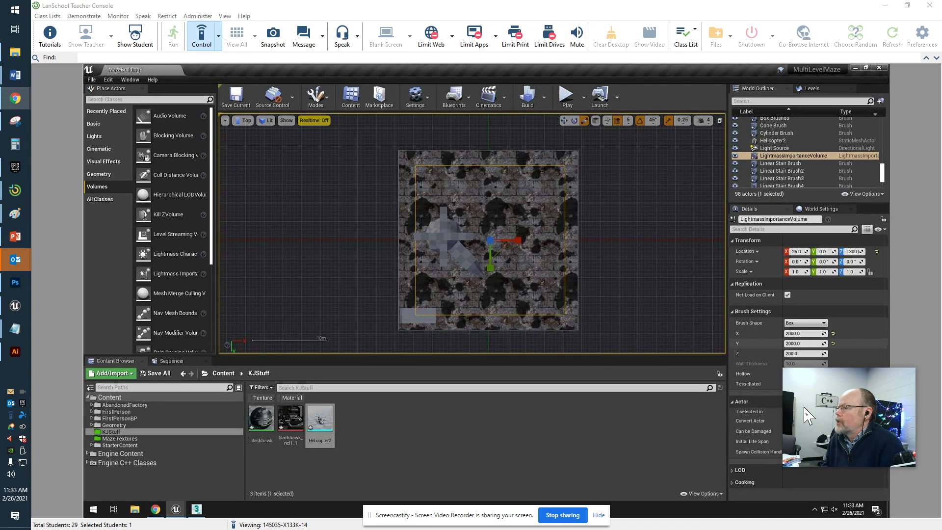
Set the Lightmass Importance Volume's X, Y and Z brush sizes to 3500.
left_click(804, 333)
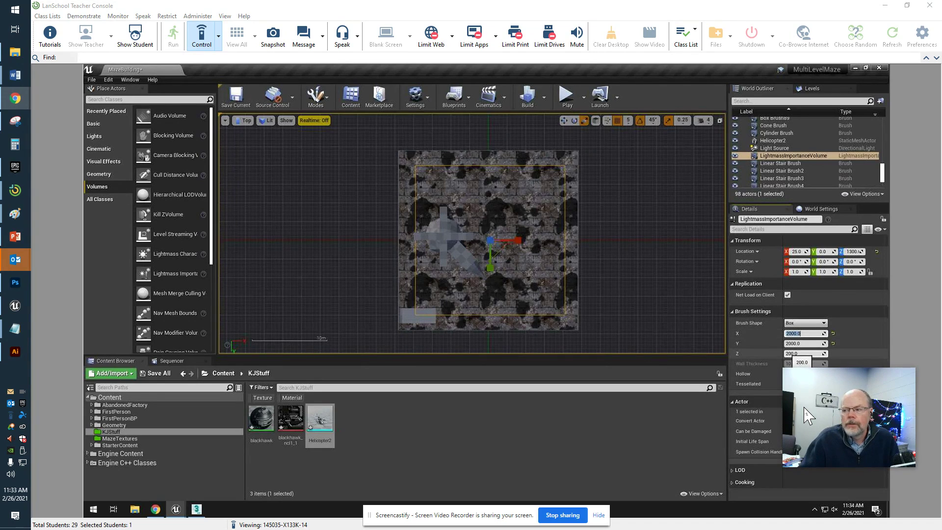
type("3500")
key("Tab")
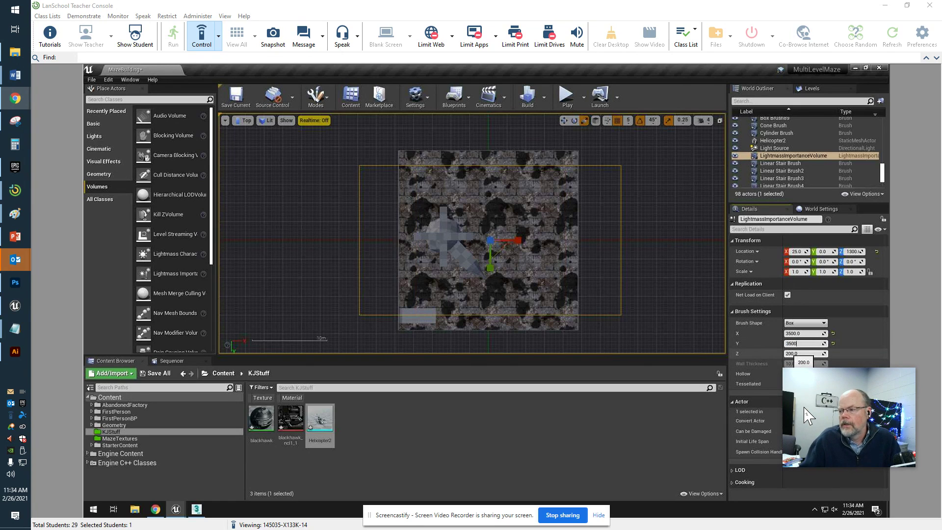
type("3500")
key("Tab")
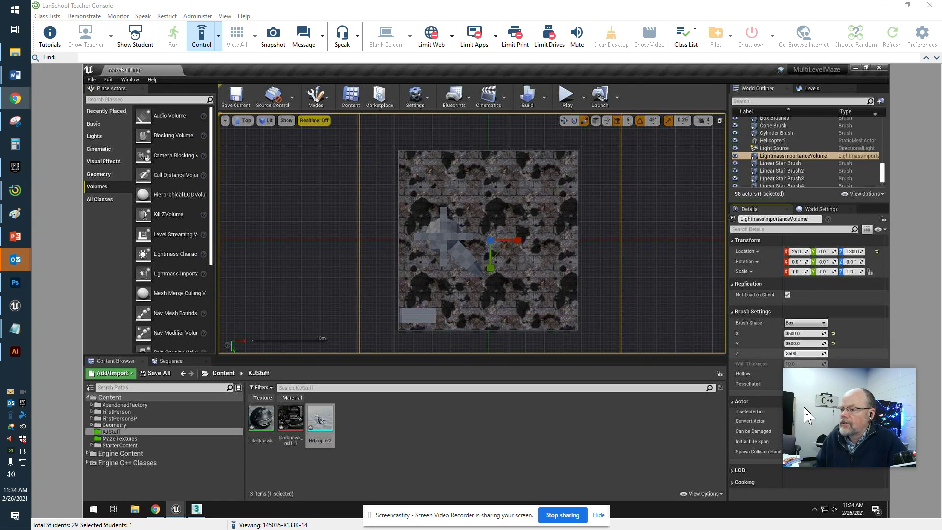
key("Return")
Examine the volume's extent around the building and helicopters in the maximised Right wireframe view.
mouse_move(681, 278)
right_mouse_down()
mouse_move(640, 257)
mouse_move(692, 280)
right_mouse_up()
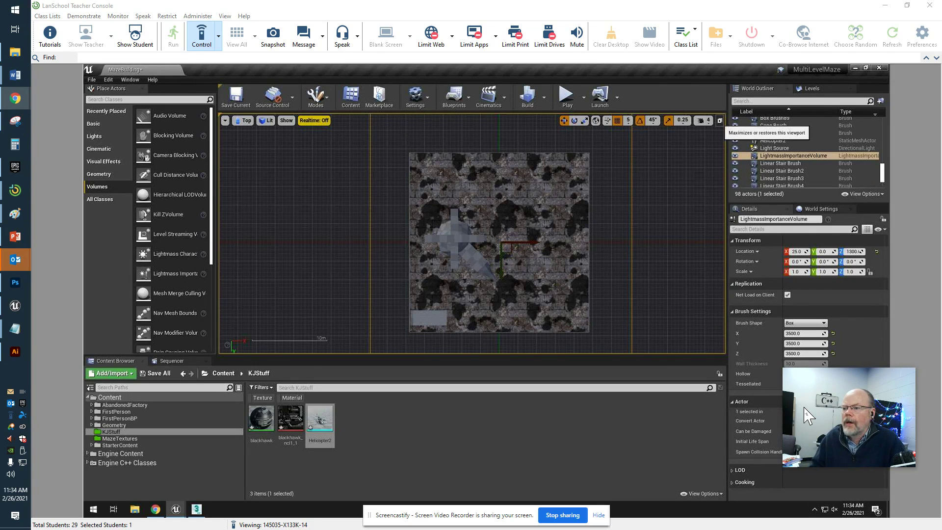
left_click(719, 120)
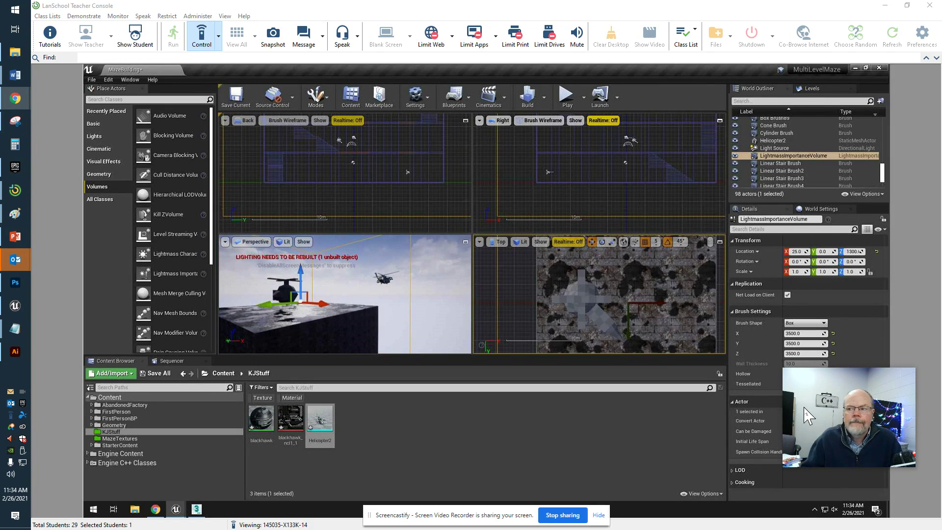
left_click(719, 120)
mouse_move(607, 189)
right_mouse_down()
mouse_move(622, 315)
mouse_move(613, 252)
mouse_move(611, 271)
right_mouse_up()
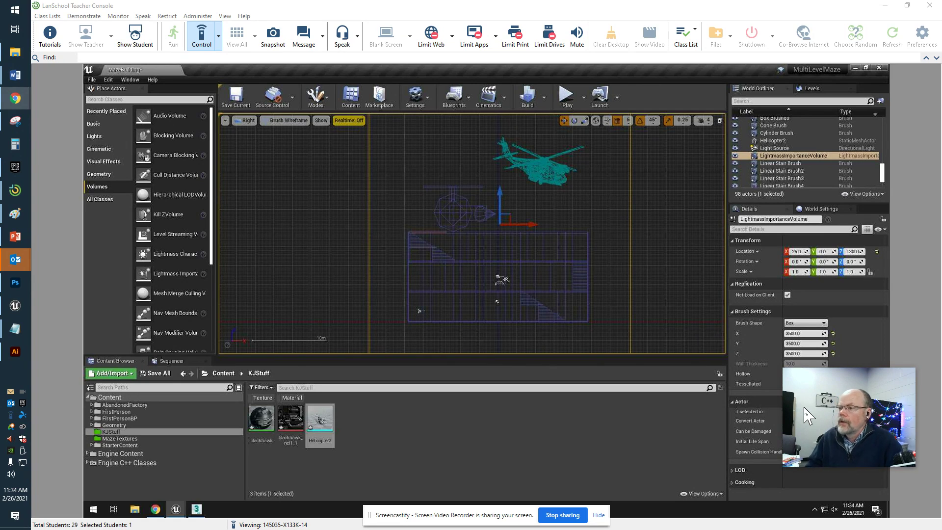
mouse_move(901, 431)
left_click_drag(899, 427, 364, 259)
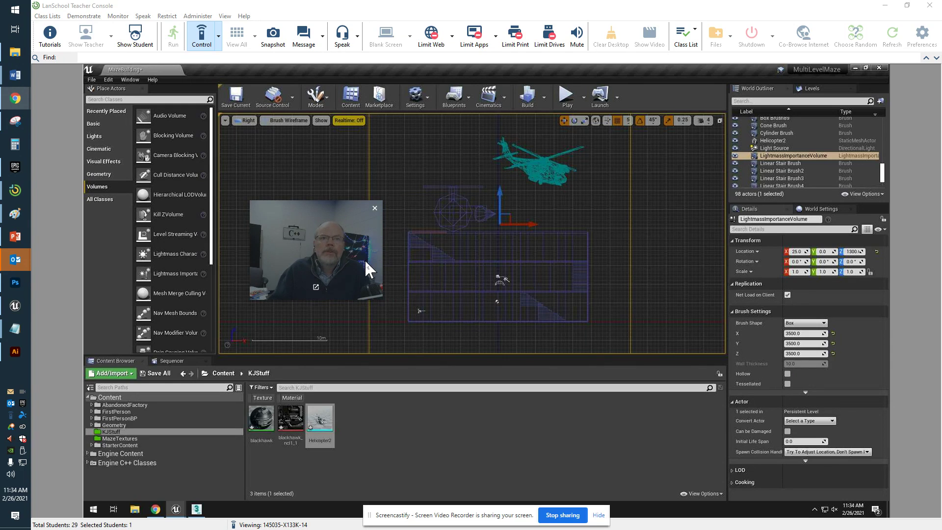